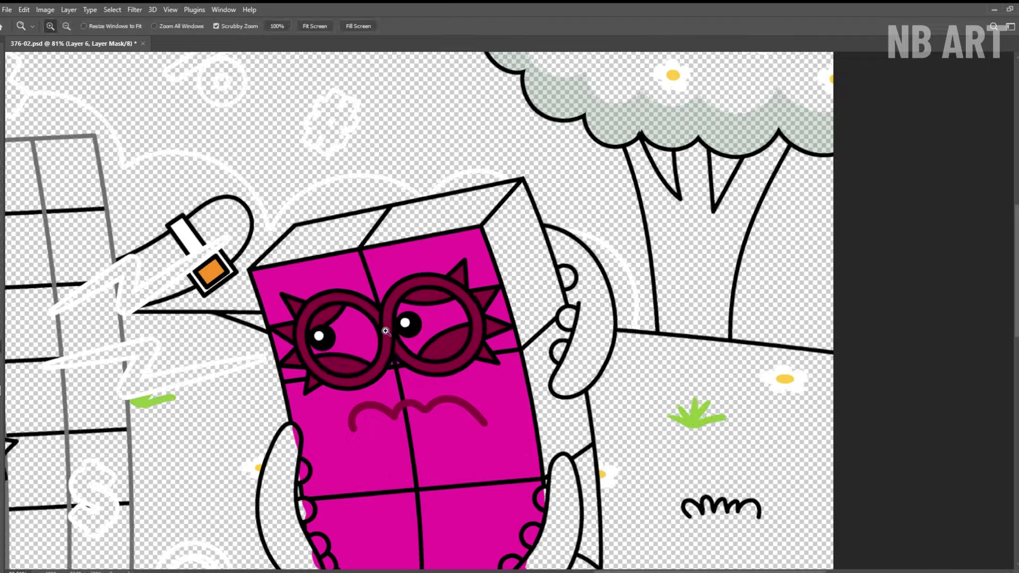
- Fill the eyeballs of both of the magenta character's eyes with white and save the document
scroll(382, 345, "up", 2)
left_click_drag(366, 324, 297, 365)
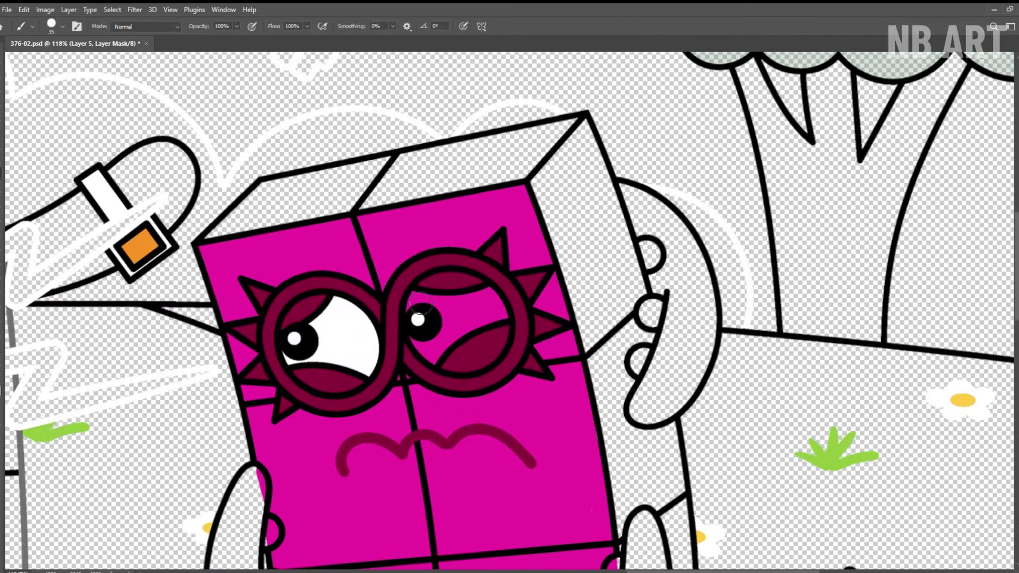
mouse_move(421, 303)
left_mouse_down()
mouse_move(504, 323)
mouse_move(418, 317)
mouse_move(488, 311)
left_mouse_up()
key("z")
left_click_drag(452, 250, 371, 247)
key("ctrl+0")
key("ctrl+s")
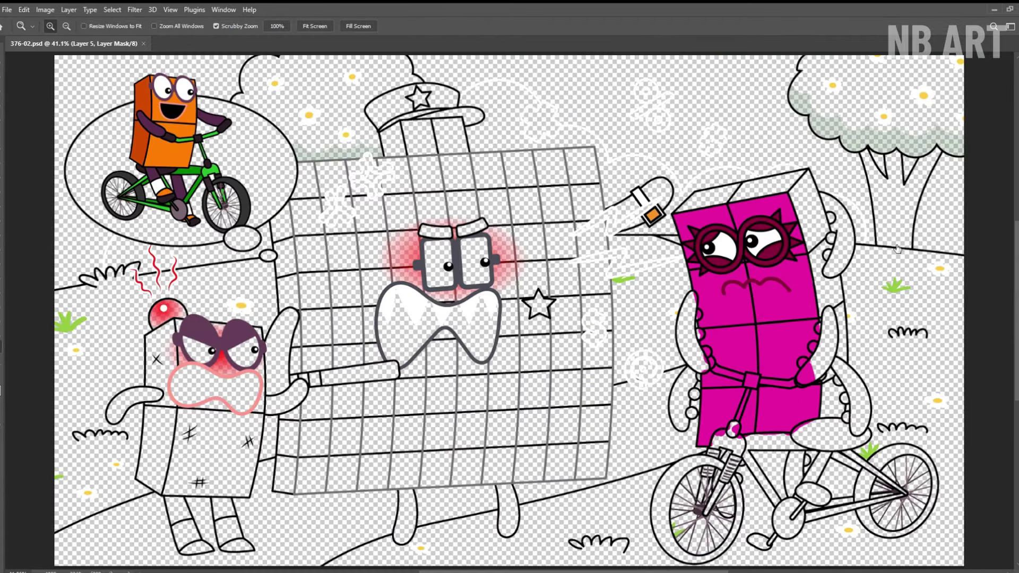
- Paint the magenta character's raised back tentacle and the front tentacle near the handlebar dark maroon, with the raised tentacle's suckers pink-purple
key("b")
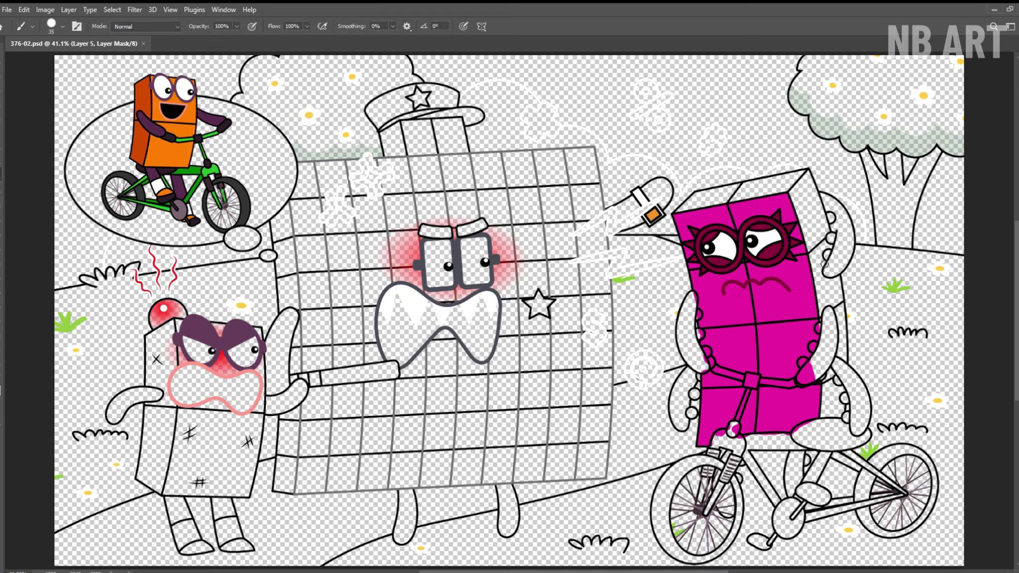
scroll(832, 218, "up", 5)
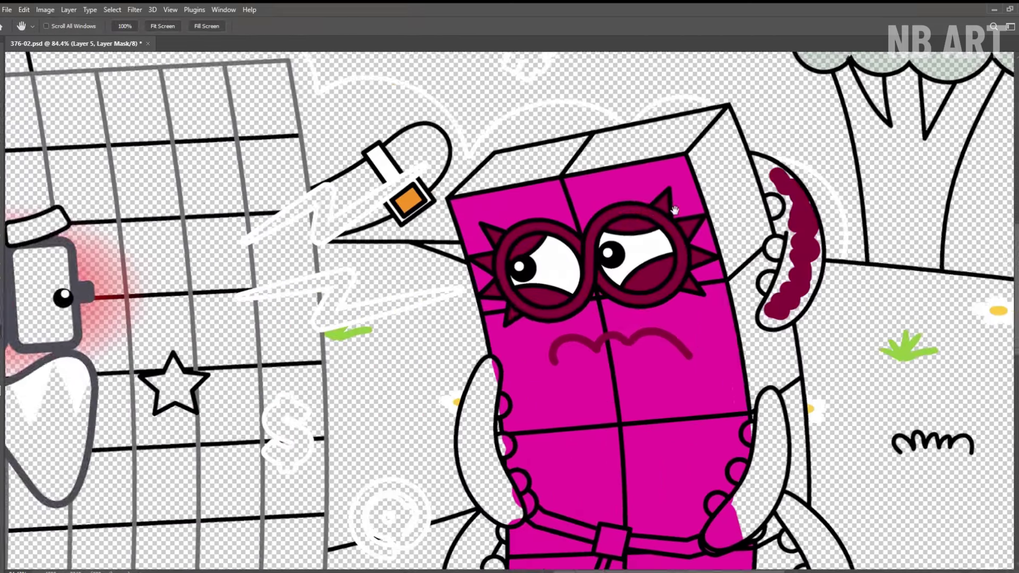
left_click_drag(534, 321, 575, 319)
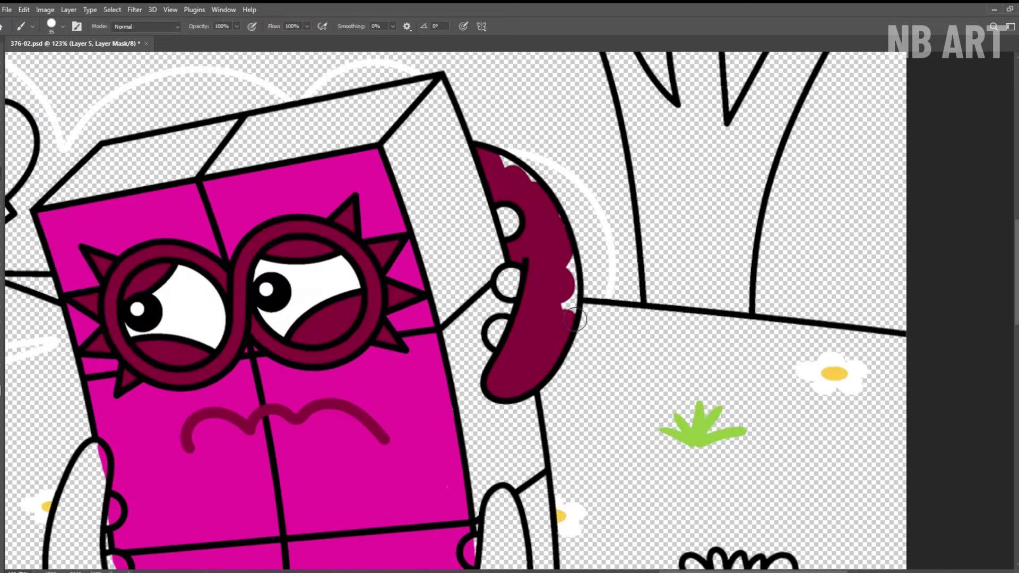
left_click_drag(507, 342, 497, 332)
mouse_move(485, 489)
left_mouse_down()
mouse_move(488, 223)
mouse_move(473, 228)
mouse_move(473, 361)
mouse_move(502, 388)
mouse_move(510, 239)
mouse_move(485, 369)
left_mouse_up()
key("bracketleft")
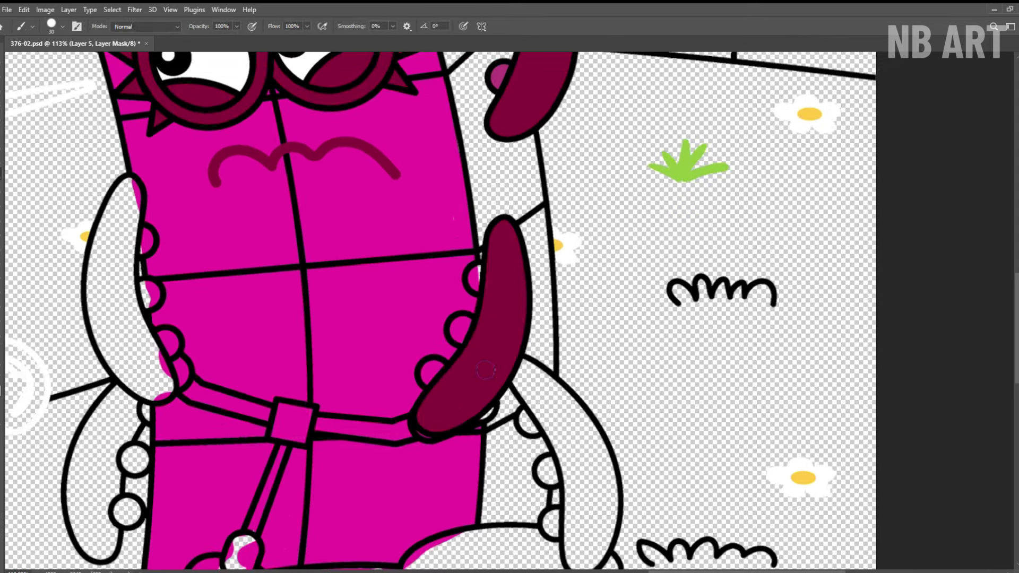
- Color the rear-side tentacle above the saddle and the leg behind the bike frame dark maroon, and fill their neighboring suckers pink-purple
scroll(459, 337, "down", 3)
mouse_move(484, 226)
left_mouse_down()
mouse_move(530, 271)
mouse_move(570, 342)
mouse_move(538, 364)
mouse_move(496, 254)
mouse_move(502, 262)
left_mouse_up()
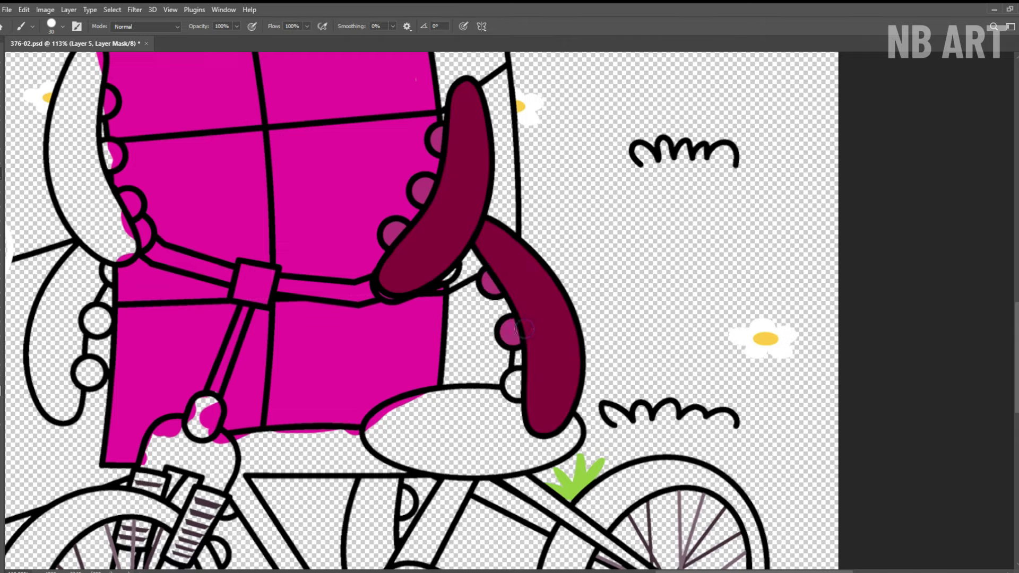
left_click_drag(514, 381, 525, 390)
left_click_drag(473, 450, 590, 258)
mouse_move(485, 296)
left_mouse_down()
mouse_move(516, 311)
mouse_move(498, 387)
mouse_move(477, 350)
mouse_move(496, 381)
left_mouse_up()
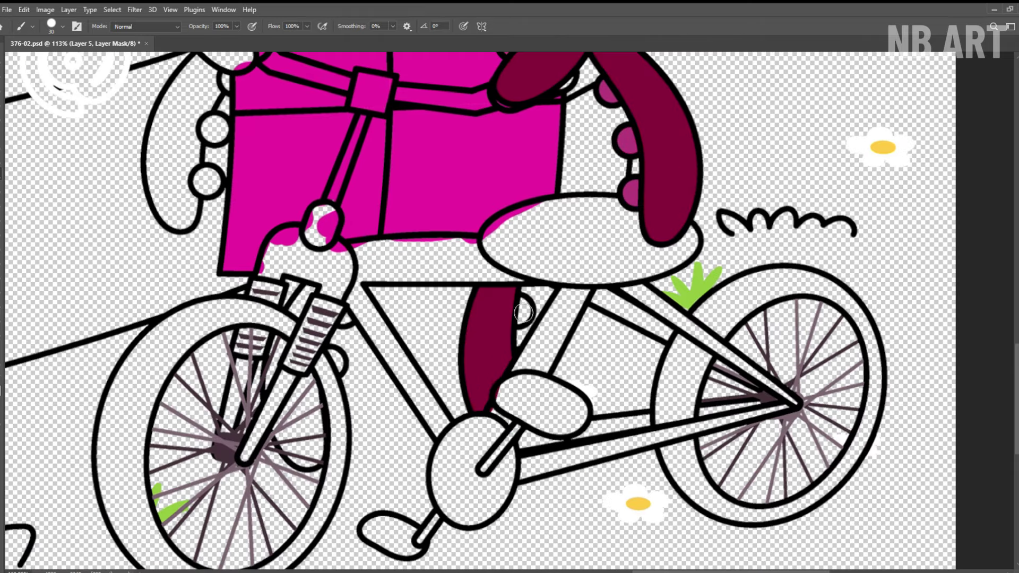
- Paint the leg behind the front wheel dark maroon and fill its suckers and the front-side lower tentacle's suckers pink-purple
scroll(522, 313, "up", 3)
scroll(522, 313, "left", 2)
left_click_drag(395, 374, 383, 413)
mouse_move(387, 478)
left_mouse_down()
mouse_move(410, 527)
mouse_move(380, 542)
mouse_move(388, 511)
left_mouse_up()
left_click_drag(373, 259, 484, 426)
left_click(423, 334)
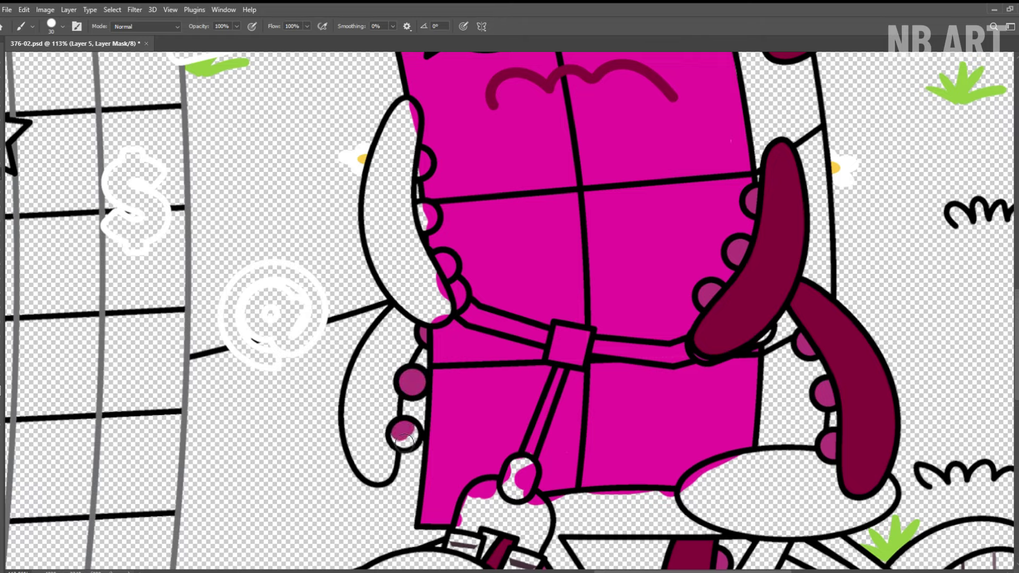
- Paint the two tentacles on the magenta character's front-wheel side dark maroon, finish their suckers in pink-purple, and save the document
mouse_move(403, 440)
left_mouse_down()
mouse_move(392, 329)
mouse_move(361, 467)
mouse_move(371, 339)
mouse_move(390, 371)
left_mouse_up()
left_click_drag(429, 277, 416, 423)
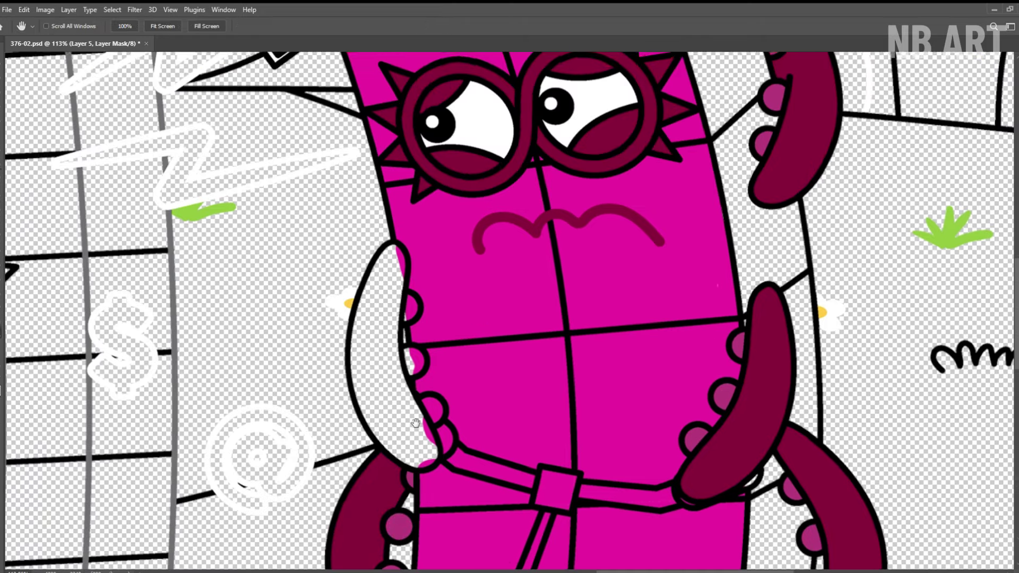
mouse_move(409, 371)
left_mouse_down()
mouse_move(395, 297)
mouse_move(366, 329)
mouse_move(411, 462)
mouse_move(393, 388)
left_mouse_up()
key("z")
left_click_drag(372, 288, 297, 288)
key("ctrl+0")
key("ctrl+s")
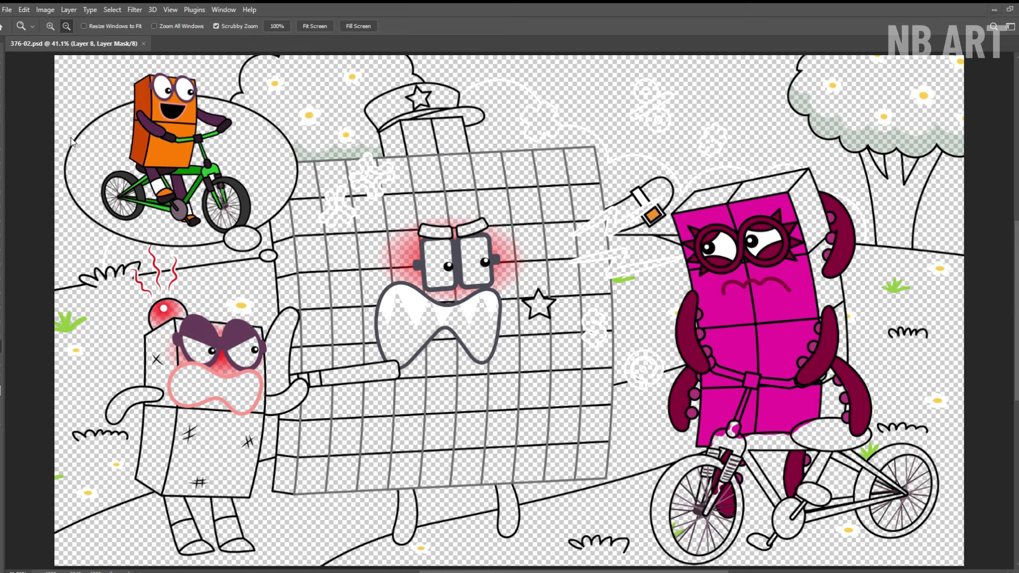
- Shade the side and top faces of the magenta block character with a darker magenta
key("b")
left_click_drag(827, 379, 834, 414)
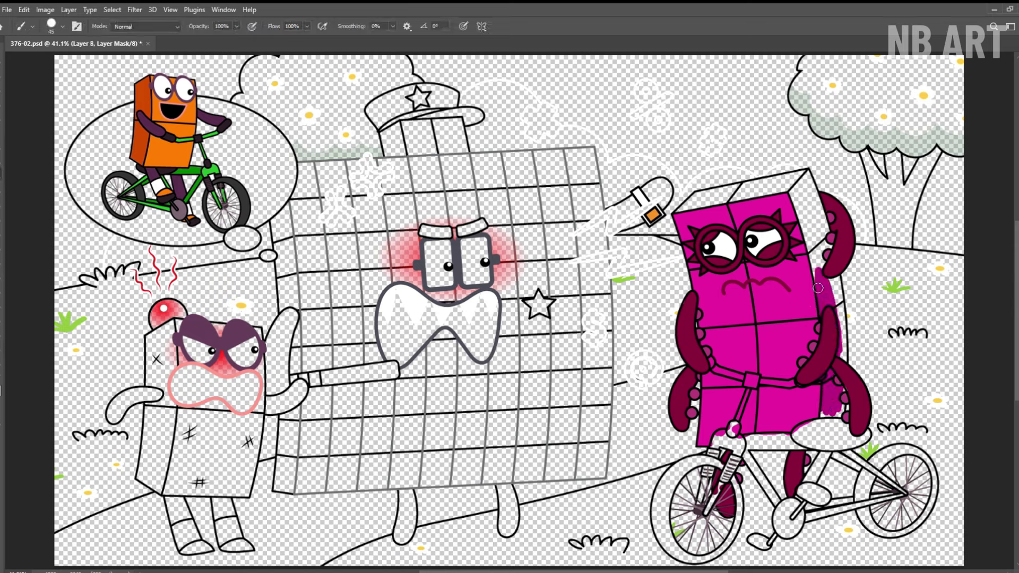
mouse_move(792, 185)
left_mouse_down()
mouse_move(743, 187)
mouse_move(826, 184)
left_mouse_up()
left_click_drag(826, 183, 490, 184)
left_click_drag(297, 231, 397, 190)
mouse_move(495, 181)
left_mouse_down()
mouse_move(570, 256)
mouse_move(523, 167)
mouse_move(523, 212)
left_mouse_up()
left_click_drag(527, 344, 468, 93)
mouse_move(523, 133)
left_mouse_down()
mouse_move(543, 163)
mouse_move(556, 318)
mouse_move(509, 401)
left_mouse_up()
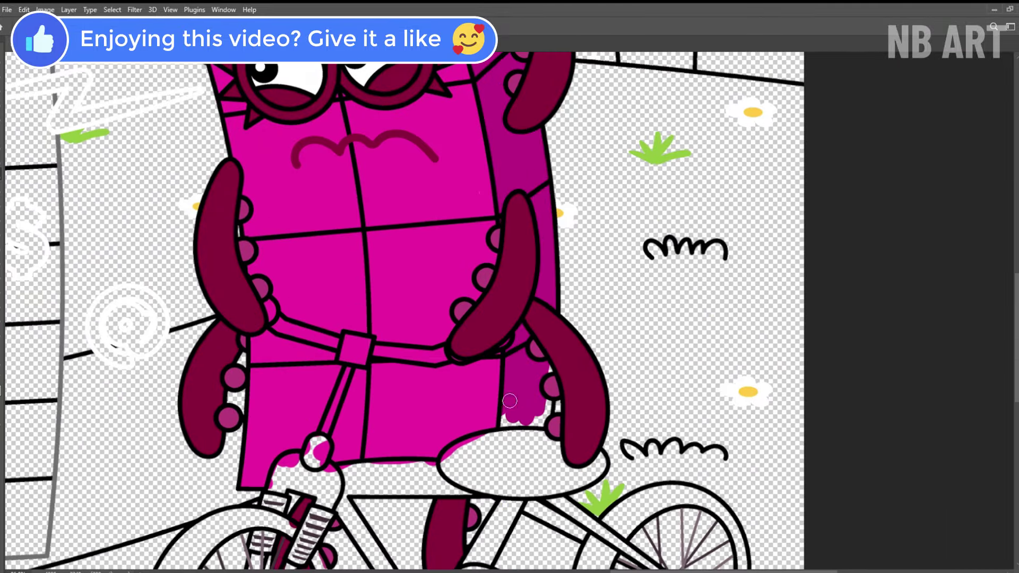
mouse_move(521, 475)
left_mouse_down()
mouse_move(564, 244)
mouse_move(610, 337)
left_mouse_up()
- Paint the handlebar clamp and grip near-black and the handlebar and its stem bright green
mouse_move(496, 187)
left_mouse_down()
mouse_move(517, 229)
mouse_move(948, 221)
left_mouse_up()
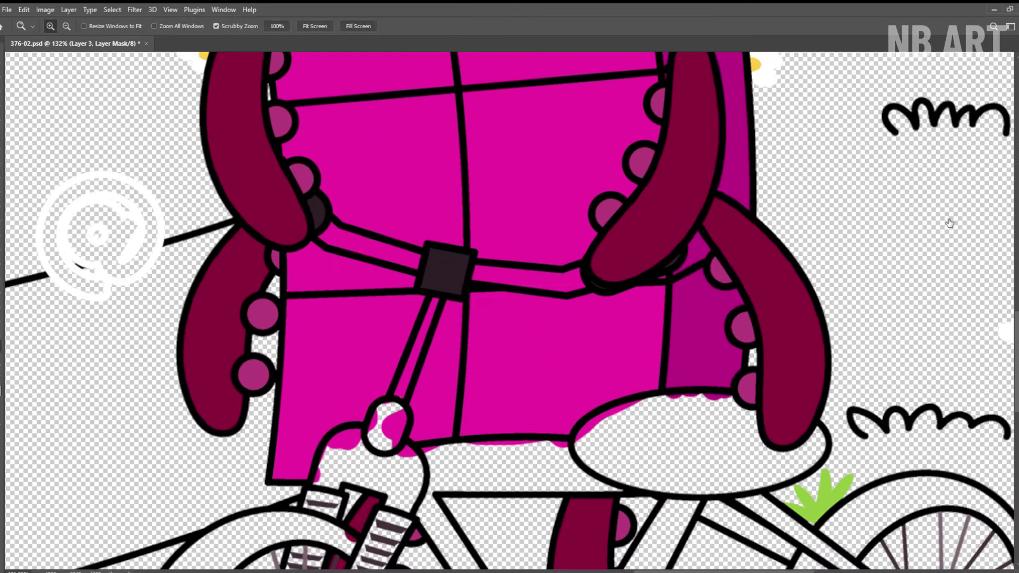
left_click_drag(326, 232, 413, 262)
left_click_drag(480, 274, 578, 281)
scroll(579, 282, "down", 3)
left_click_drag(501, 135, 457, 236)
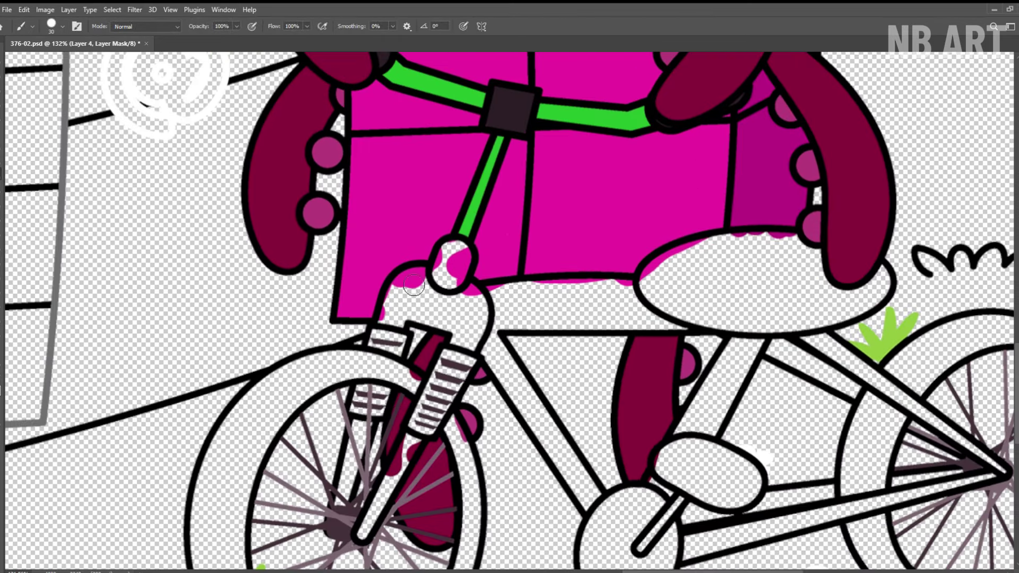
- Paint the bicycle's front fork bright green and its ribbed shock absorbers near-black
mouse_move(430, 281)
left_mouse_down()
mouse_move(480, 318)
mouse_move(411, 316)
left_mouse_up()
scroll(411, 315, "down", 3)
left_click_drag(419, 355, 388, 419)
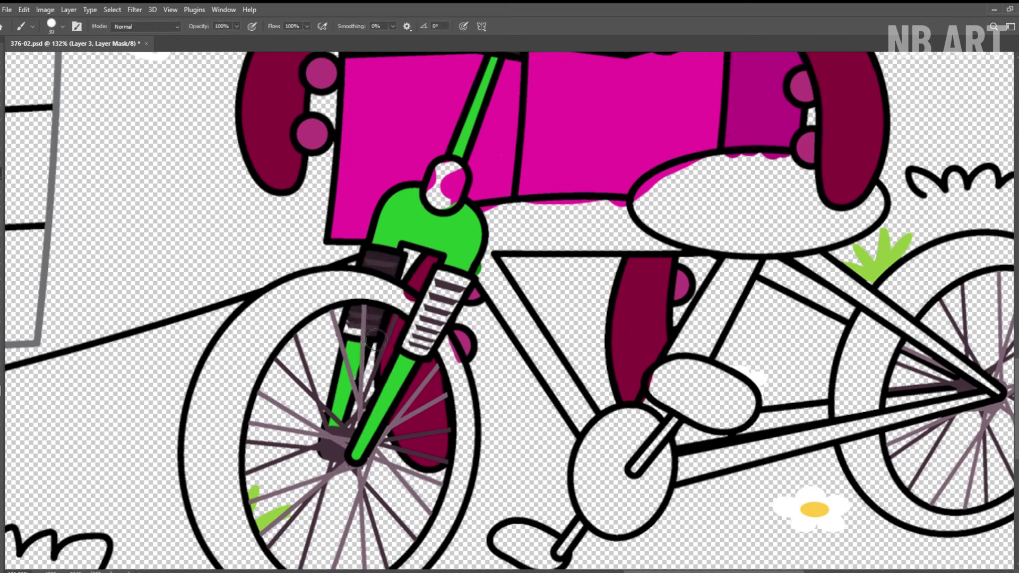
left_click_drag(375, 340, 351, 328)
mouse_move(445, 277)
left_mouse_down()
mouse_move(416, 356)
mouse_move(466, 288)
mouse_move(372, 288)
left_mouse_up()
- Color the bike's top and down tubes dark green, the seat tube bright green, and the stem joint near-black
left_click_drag(372, 288, 233, 370)
mouse_move(317, 279)
left_mouse_down()
mouse_move(306, 304)
mouse_move(493, 334)
mouse_move(390, 422)
mouse_move(354, 321)
left_mouse_up()
mouse_move(523, 352)
left_mouse_down()
mouse_move(370, 287)
mouse_move(376, 298)
mouse_move(353, 349)
left_mouse_up()
left_click_drag(344, 437, 529, 404)
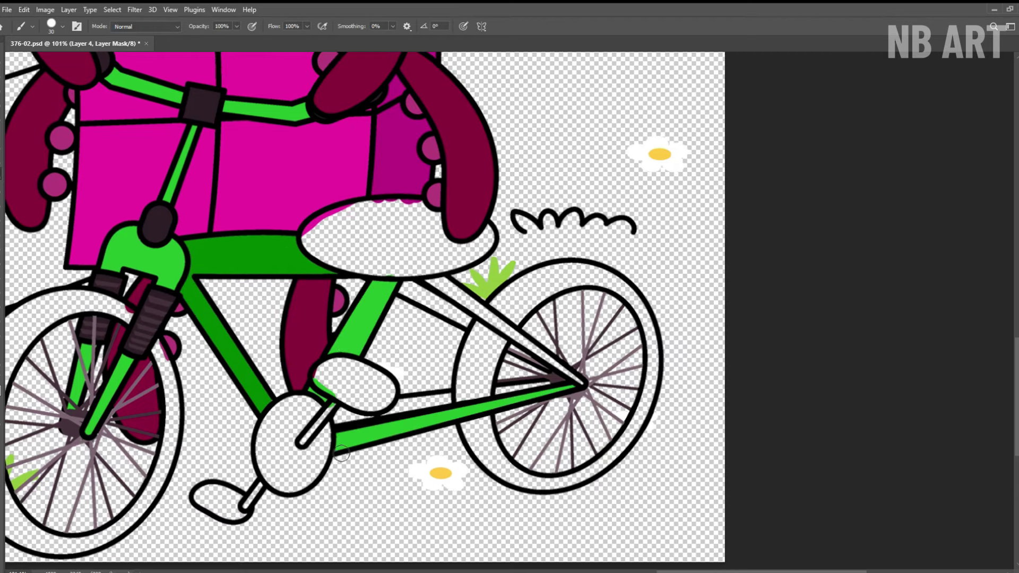
- Finish the bike's rear stays, using bright green for the near tubes and dark green for the far ones
scroll(493, 317, "up", 2)
left_click_drag(268, 432, 600, 398)
left_click_drag(471, 297, 374, 246)
- Paint the saddle and the feet on the pedals near-black, and the chainring and cranks grayish purple
key("z")
left_click_drag(517, 217, 424, 216)
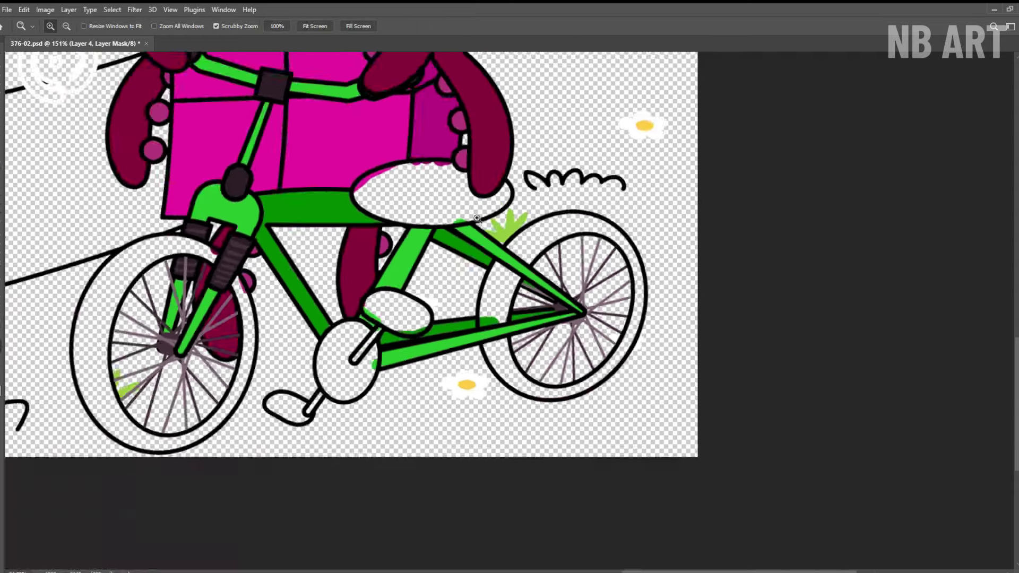
left_click_drag(378, 114, 451, 155)
key("b")
mouse_move(495, 196)
left_mouse_down()
mouse_move(412, 200)
mouse_move(562, 268)
mouse_move(382, 245)
mouse_move(489, 281)
mouse_move(615, 195)
left_mouse_up()
mouse_move(507, 313)
left_mouse_down()
mouse_move(536, 365)
mouse_move(549, 328)
mouse_move(566, 360)
mouse_move(482, 371)
mouse_move(422, 441)
mouse_move(496, 388)
mouse_move(446, 383)
left_mouse_up()
left_click_drag(411, 468, 392, 497)
key("x")
mouse_move(379, 485)
left_mouse_down()
mouse_move(352, 496)
mouse_move(383, 504)
left_mouse_up()
left_click_drag(342, 334, 553, 346)
- Paint the front and rear bicycle tires dark gray and save the document
key("alt+bracketleft")
mouse_move(451, 265)
left_mouse_down()
mouse_move(288, 317)
mouse_move(366, 265)
left_mouse_up()
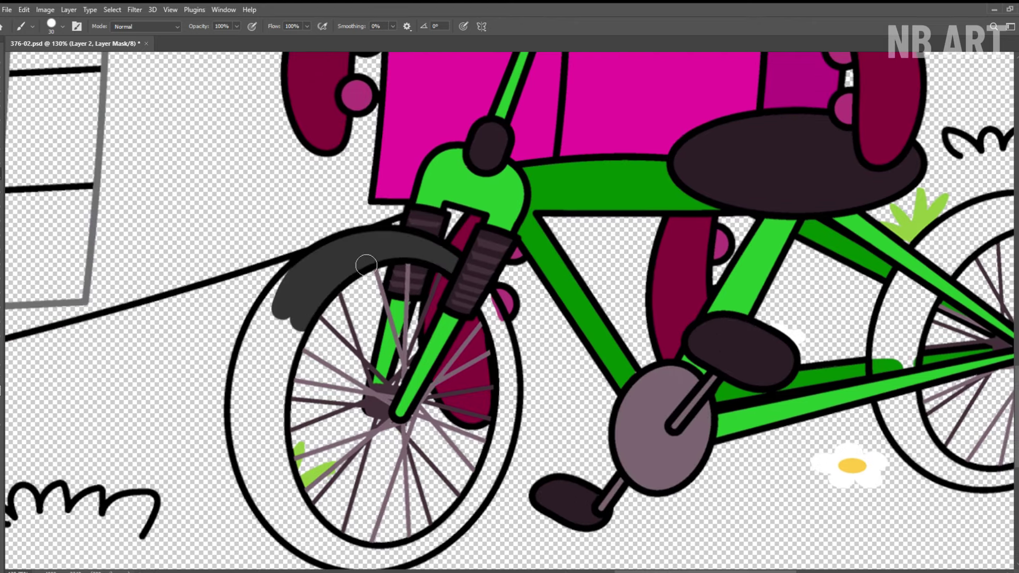
mouse_move(321, 303)
left_mouse_down()
mouse_move(244, 409)
mouse_move(286, 477)
mouse_move(366, 552)
mouse_move(451, 541)
mouse_move(498, 305)
mouse_move(506, 464)
left_mouse_up()
key("space")
left_click_drag(658, 307, 75, 304)
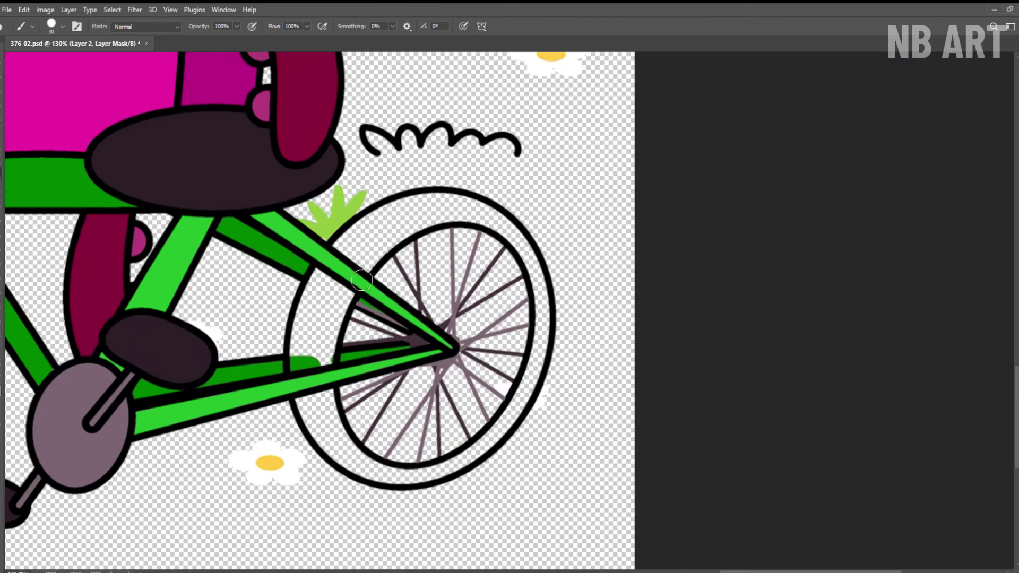
mouse_move(321, 273)
left_mouse_down()
mouse_move(336, 367)
mouse_move(350, 247)
mouse_move(467, 210)
mouse_move(546, 297)
mouse_move(525, 395)
mouse_move(377, 483)
mouse_move(435, 479)
mouse_move(331, 427)
left_mouse_up()
key("ctrl+space")
left_click_drag(339, 426, 271, 426)
key("space")
left_click_drag(269, 239, 745, 338)
key("ctrl+0")
key("ctrl+s")
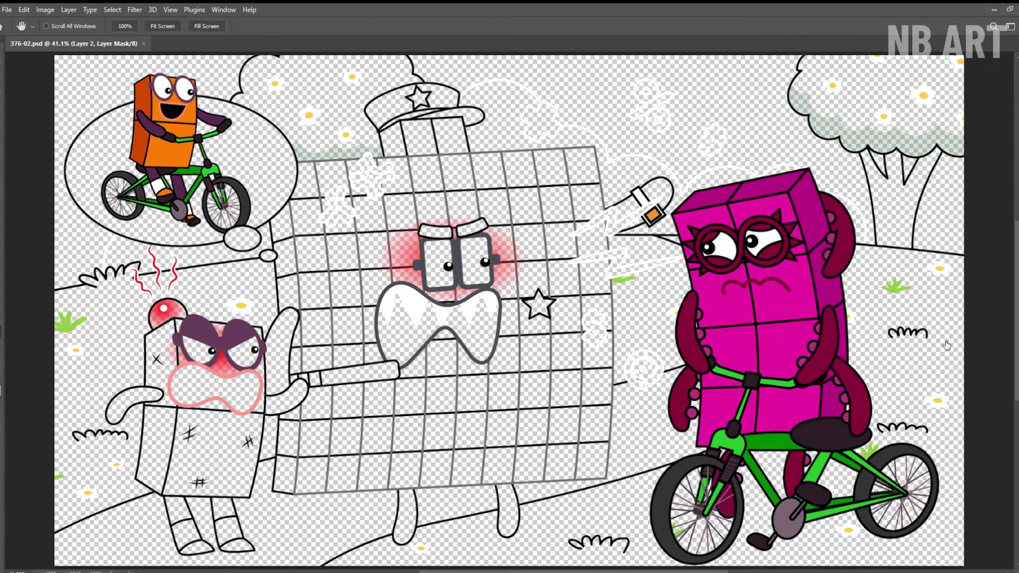
- Block in light gray across the top rows of the large grid character on Layer 12's mask
left_click(945, 352)
key("b")
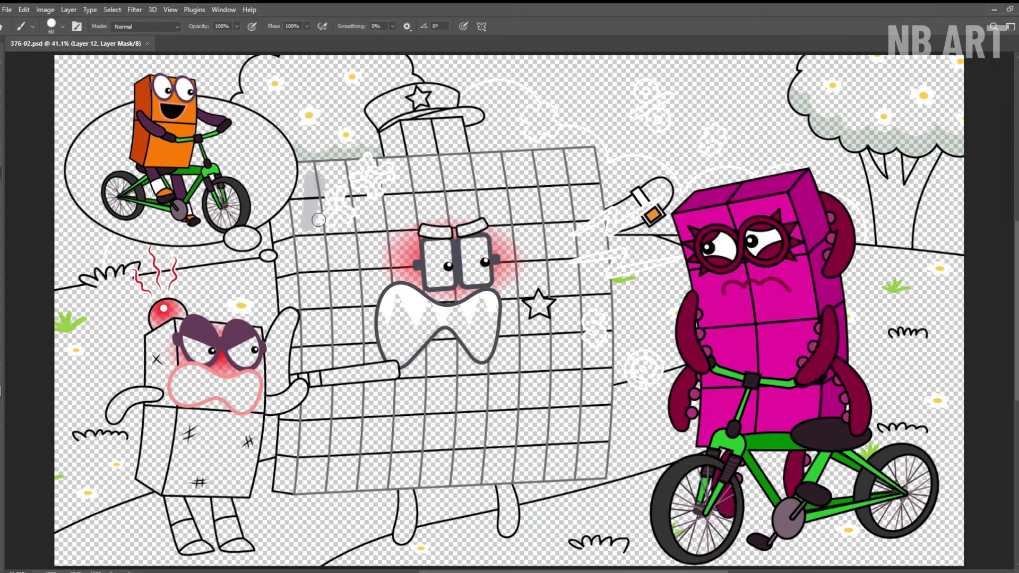
mouse_move(318, 220)
left_mouse_down()
mouse_move(575, 205)
mouse_move(577, 233)
left_mouse_up()
- With the brush size at 35, fill the light gray out to the edges of the grid character's top three rows
key("ctrl+space")
left_click_drag(434, 166, 477, 189)
key("bracketleft")
key("bracketleft")
key("bracketleft")
key("bracketleft")
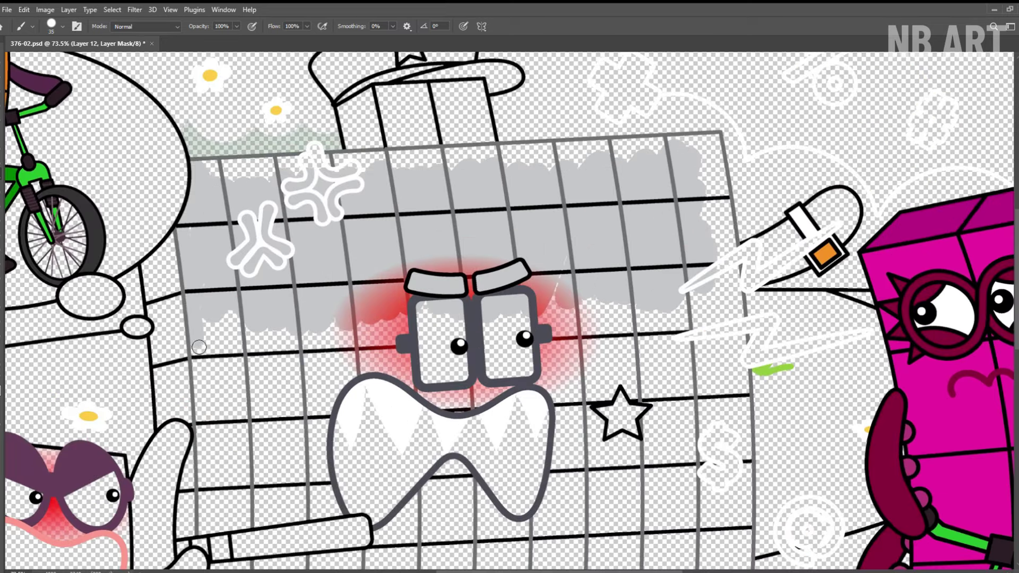
left_click_drag(199, 347, 236, 317)
left_click_drag(317, 343, 335, 321)
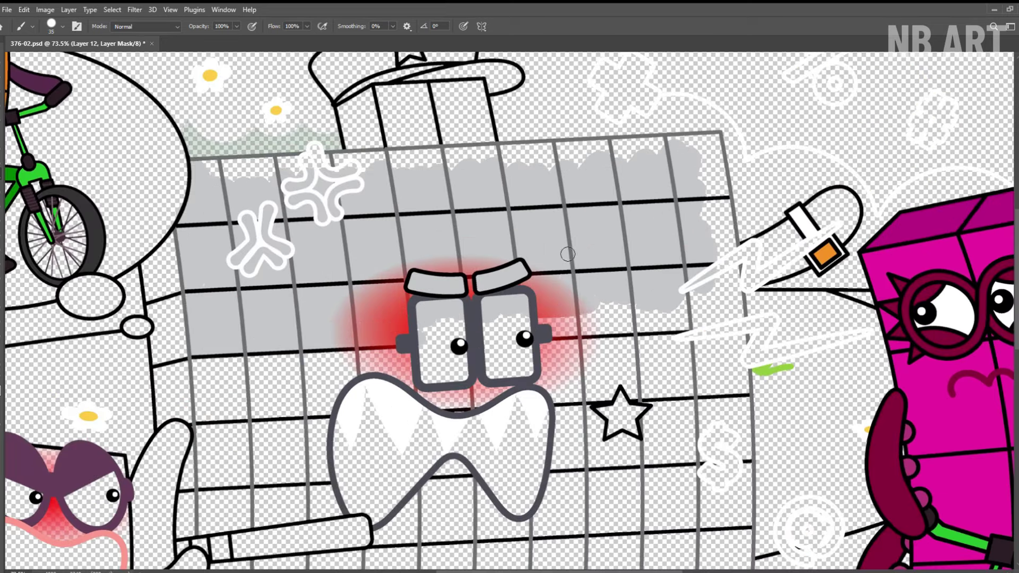
left_click_drag(595, 330, 616, 309)
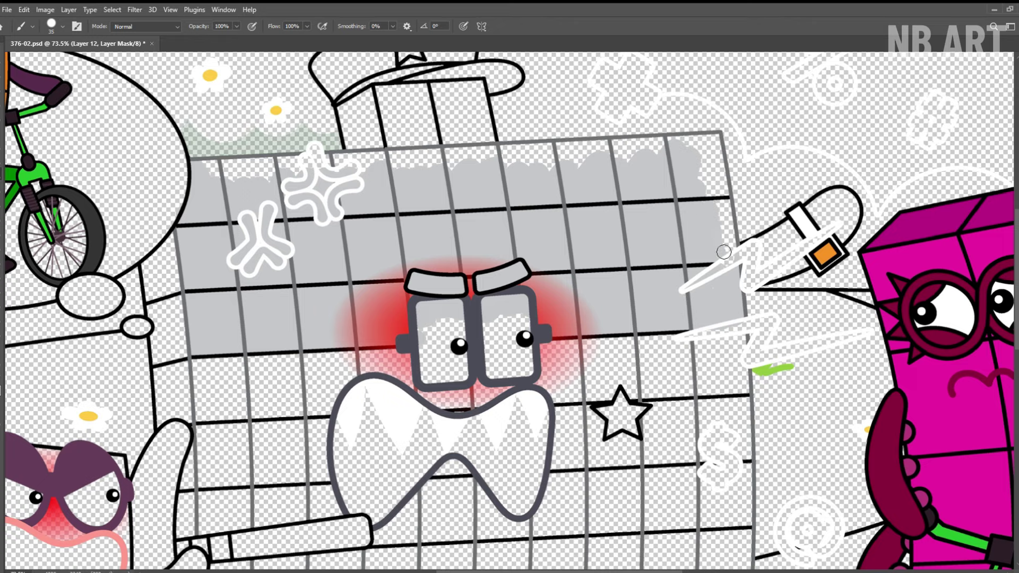
left_click_drag(716, 142, 698, 157)
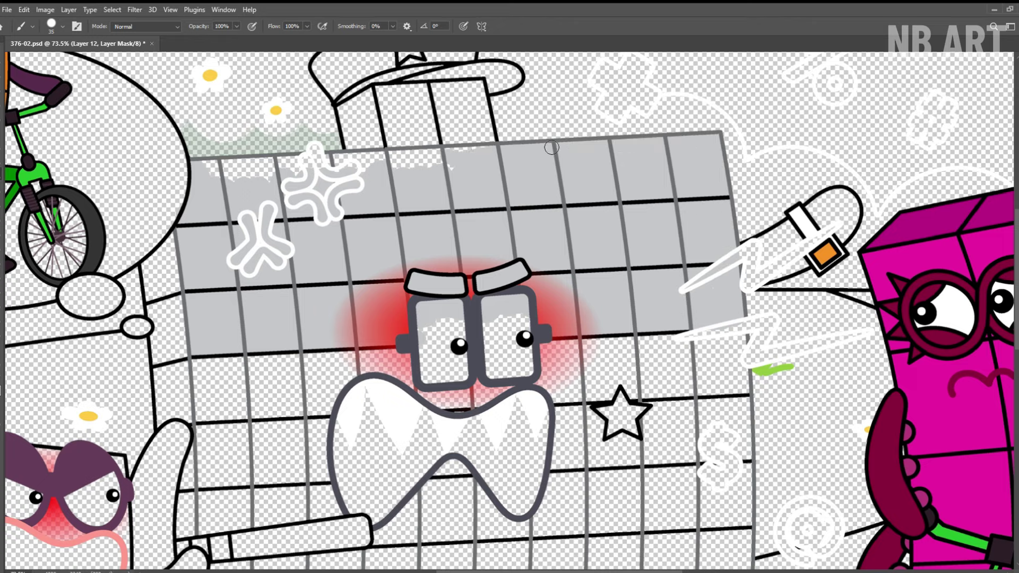
left_click_drag(552, 148, 447, 175)
left_click_drag(281, 161, 209, 167)
- Paint the middle three rows of the grid character medium gray on Layer 11's mask
left_click_drag(456, 350, 429, 180)
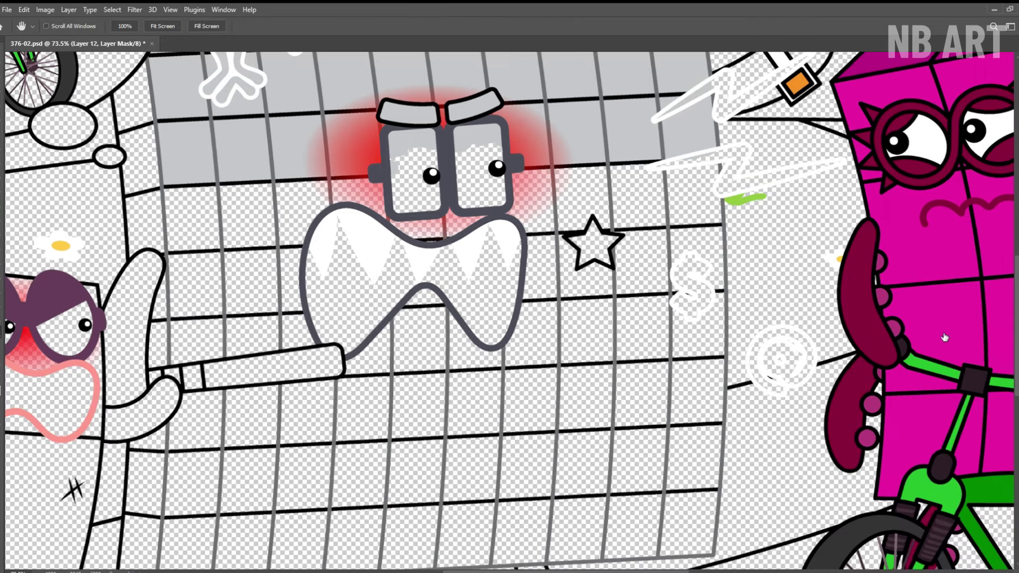
key("alt+[")
mouse_move(175, 195)
left_mouse_down()
mouse_move(268, 194)
mouse_move(174, 257)
mouse_move(244, 281)
mouse_move(330, 192)
left_mouse_up()
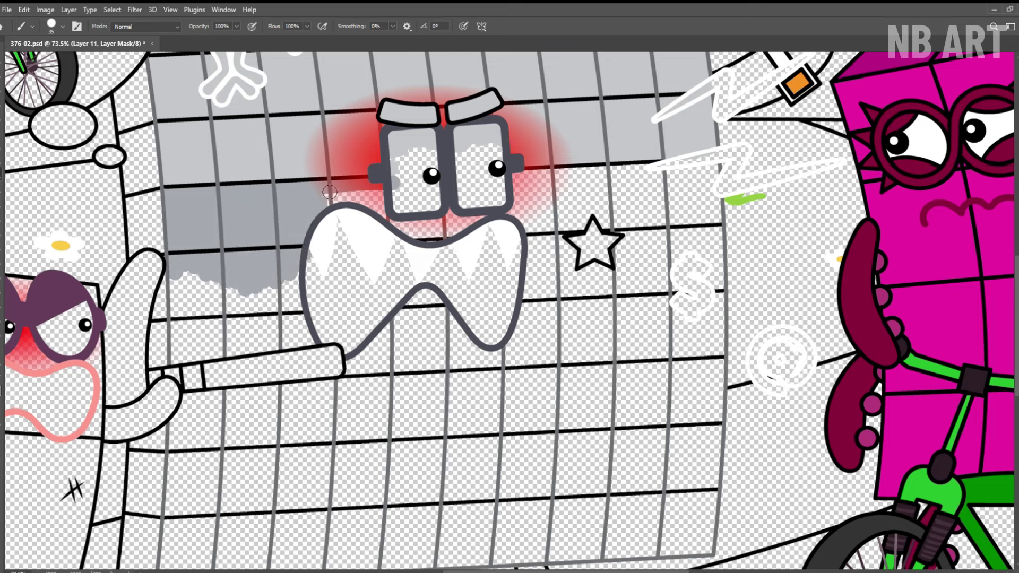
left_click_drag(395, 227, 479, 227)
left_click_drag(526, 181, 531, 201)
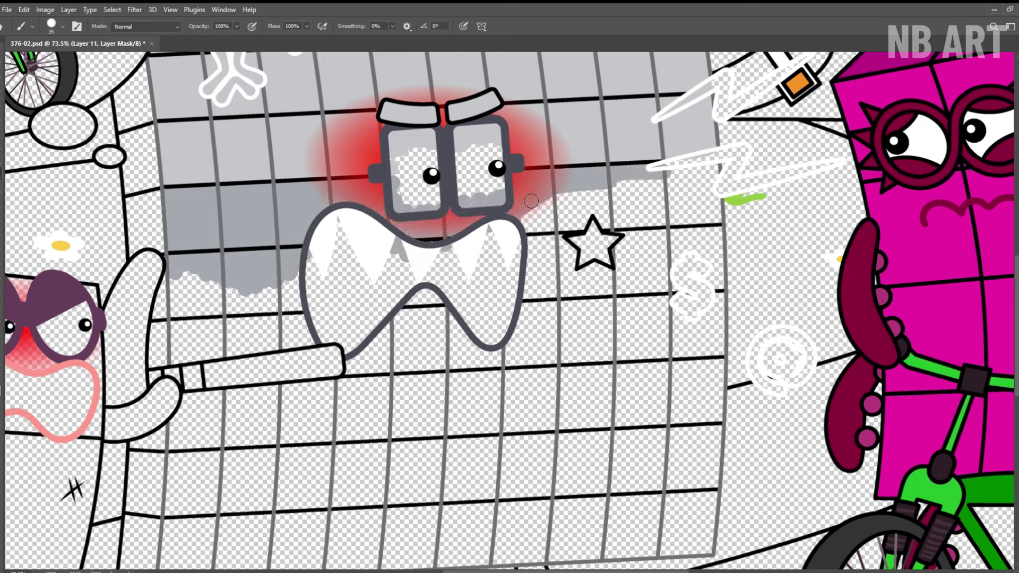
mouse_move(520, 259)
left_mouse_down()
mouse_move(663, 181)
mouse_move(700, 276)
mouse_move(611, 313)
mouse_move(545, 257)
mouse_move(713, 283)
left_mouse_up()
mouse_move(726, 354)
left_mouse_down()
mouse_move(539, 336)
mouse_move(721, 339)
mouse_move(424, 365)
mouse_move(385, 350)
mouse_move(494, 332)
mouse_move(266, 280)
mouse_move(178, 325)
left_mouse_up()
- Paint the bottom three rows of the grid character dark gray on Layer 12's mask and save the document
key("space")
left_click_drag(485, 426, 484, 247)
key("alt+]")
mouse_move(189, 221)
left_mouse_down()
mouse_move(366, 209)
mouse_move(180, 312)
mouse_move(186, 350)
mouse_move(308, 392)
mouse_move(238, 318)
mouse_move(315, 392)
mouse_move(290, 234)
mouse_move(340, 286)
mouse_move(419, 297)
mouse_move(358, 346)
mouse_move(461, 366)
mouse_move(387, 366)
mouse_move(531, 371)
mouse_move(548, 327)
mouse_move(485, 249)
mouse_move(531, 212)
mouse_move(627, 265)
mouse_move(684, 342)
left_mouse_up()
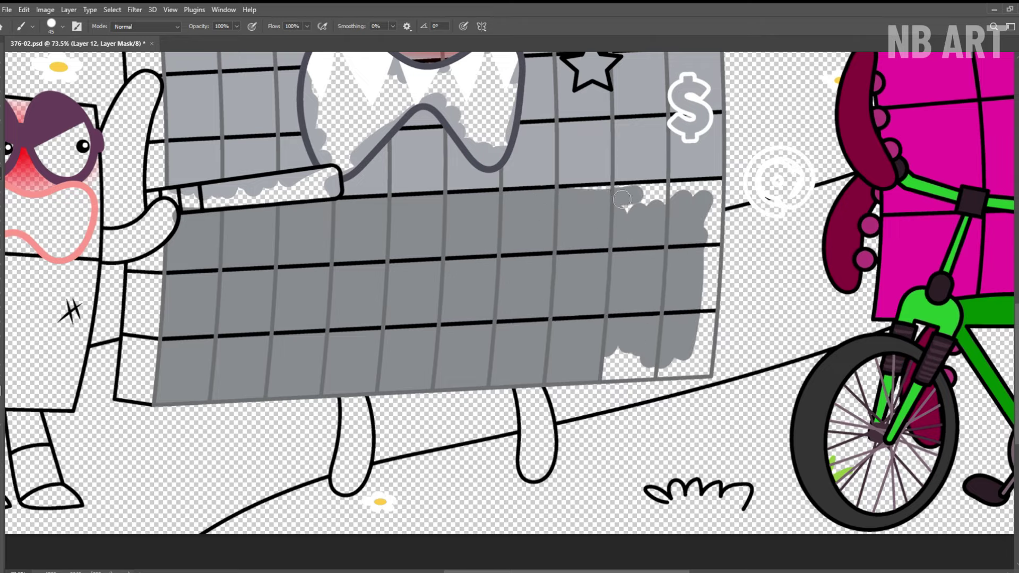
mouse_move(622, 199)
left_mouse_down()
mouse_move(716, 207)
mouse_move(591, 373)
left_mouse_up()
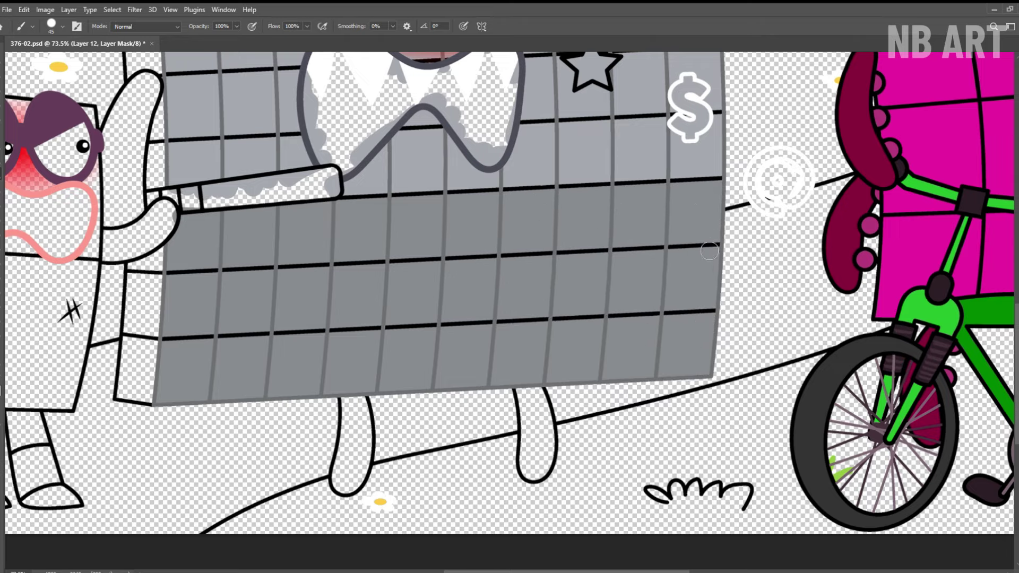
key("ctrl+space")
left_click_drag(491, 246, 363, 398)
key("space")
left_click(162, 26)
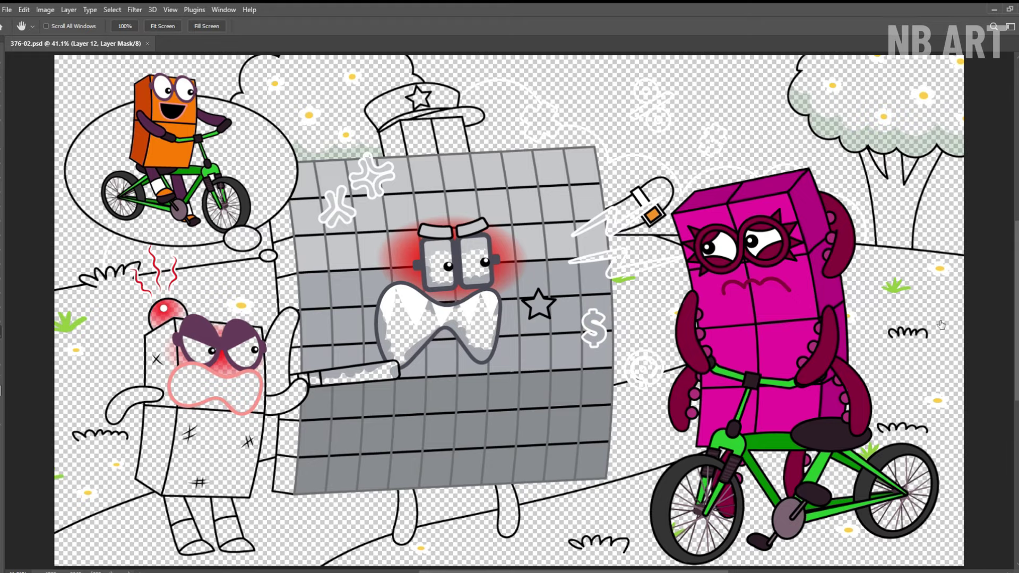
- Fill the grid character's eyes with white and paint both eyebrows dark slate gray
key("b")
key("alt+bracketleft")
key("alt+bracketleft")
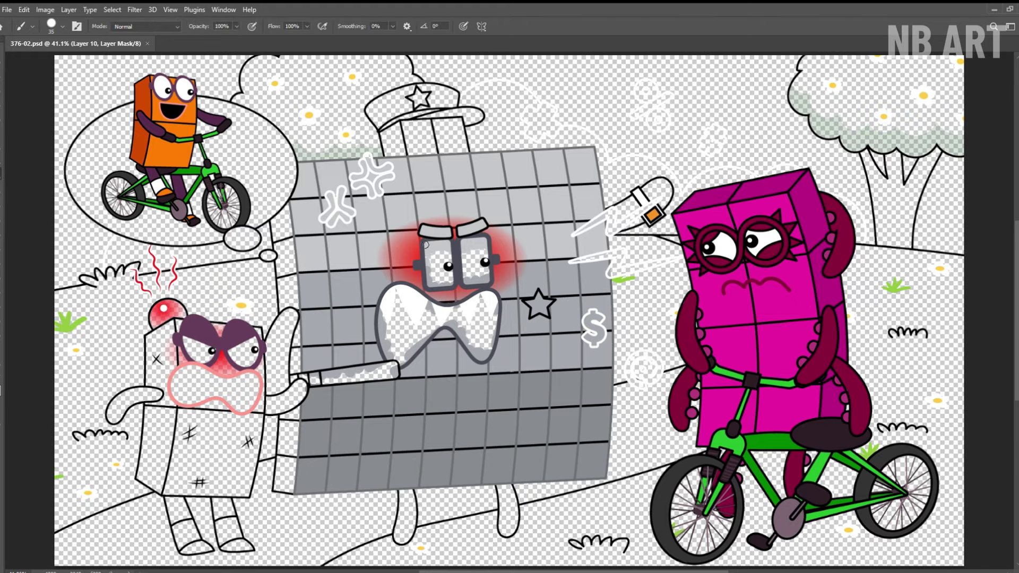
key("ctrl+space")
left_click_drag(458, 249, 503, 263)
mouse_move(472, 234)
left_mouse_down()
mouse_move(528, 301)
mouse_move(491, 275)
mouse_move(501, 246)
left_mouse_up()
key("space")
mouse_move(456, 230)
left_mouse_down()
mouse_move(479, 309)
mouse_move(406, 296)
left_mouse_up()
key("b")
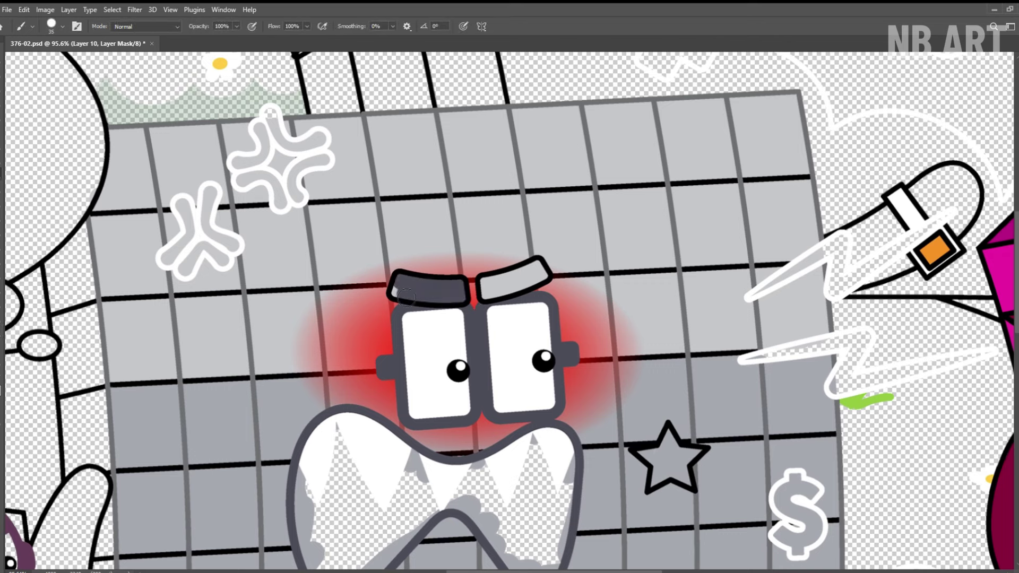
left_click_drag(534, 287, 483, 291)
- Fill the inside of the grid character's mouth around the teeth with black
left_click_drag(482, 291, 547, 107)
mouse_move(374, 273)
left_mouse_down()
mouse_move(417, 411)
mouse_move(565, 358)
mouse_move(600, 258)
left_mouse_up()
mouse_move(400, 249)
left_mouse_down()
mouse_move(419, 404)
mouse_move(456, 297)
mouse_move(595, 316)
mouse_move(338, 306)
mouse_move(382, 295)
left_mouse_up()
key("z")
key("b")
mouse_move(310, 287)
left_mouse_down()
mouse_move(332, 249)
mouse_move(351, 335)
mouse_move(333, 387)
mouse_move(351, 231)
left_mouse_up()
key("space")
left_click_drag(666, 319, 153, 312)
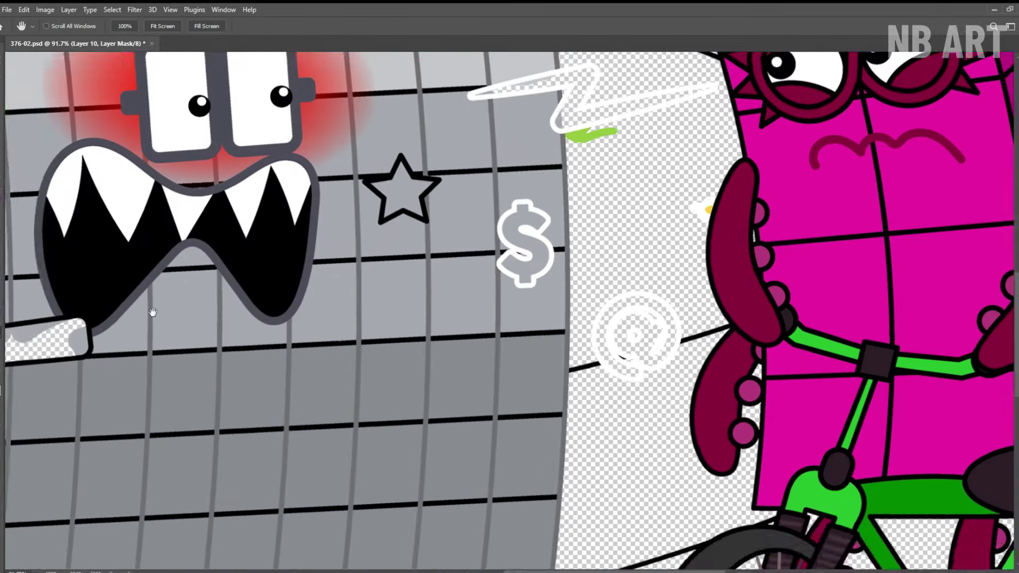
- Paint the grid character's arms and legs dark slate gray, with a white wristband and an orange buckle on the raised arm
left_click_drag(530, 127, 342, 382)
key("b")
left_click_drag(385, 236, 435, 255)
mouse_move(454, 198)
left_mouse_down()
mouse_move(472, 223)
mouse_move(392, 228)
left_mouse_up()
key("z")
key("space")
left_click_drag(393, 228, 421, 276)
left_click_drag(430, 417, 478, 417)
mouse_move(439, 278)
left_mouse_down()
mouse_move(469, 277)
mouse_move(456, 372)
left_mouse_up()
mouse_move(220, 297)
left_mouse_down()
mouse_move(234, 337)
mouse_move(228, 382)
left_mouse_up()
- Paint the front face of the two small blocks under the cap light orange and save the document
key("z")
left_click_drag(504, 437, 473, 437)
key("space")
mouse_move(468, 88)
left_mouse_down()
mouse_move(452, 340)
mouse_move(485, 503)
left_mouse_up()
key("z")
left_click_drag(472, 259, 504, 259)
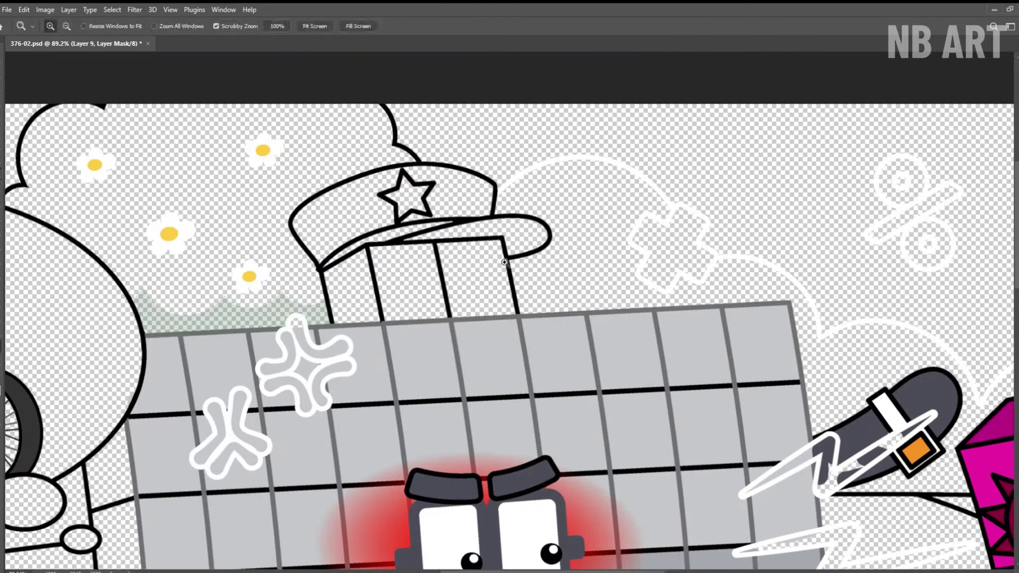
key("ctrl+shift+alt+n")
mouse_move(376, 253)
left_mouse_down()
mouse_move(496, 250)
mouse_move(393, 310)
mouse_move(461, 269)
mouse_move(480, 290)
left_mouse_up()
key("z")
mouse_move(450, 217)
left_mouse_down()
mouse_move(414, 218)
mouse_move(346, 98)
left_mouse_up()
key("h")
left_click(171, 26)
key("ctrl+s")
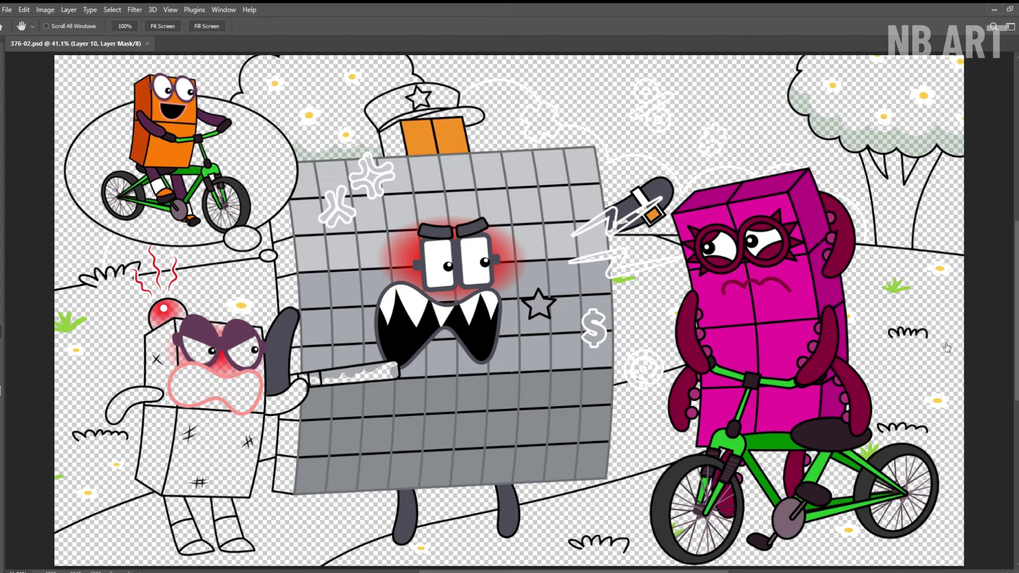
- Paint the baton across the grid character dark gray, with the band near its grip white
key("b")
key("alt+bracketleft")
key("alt+bracketleft")
key("alt+bracketleft")
left_click_drag(361, 370, 340, 375)
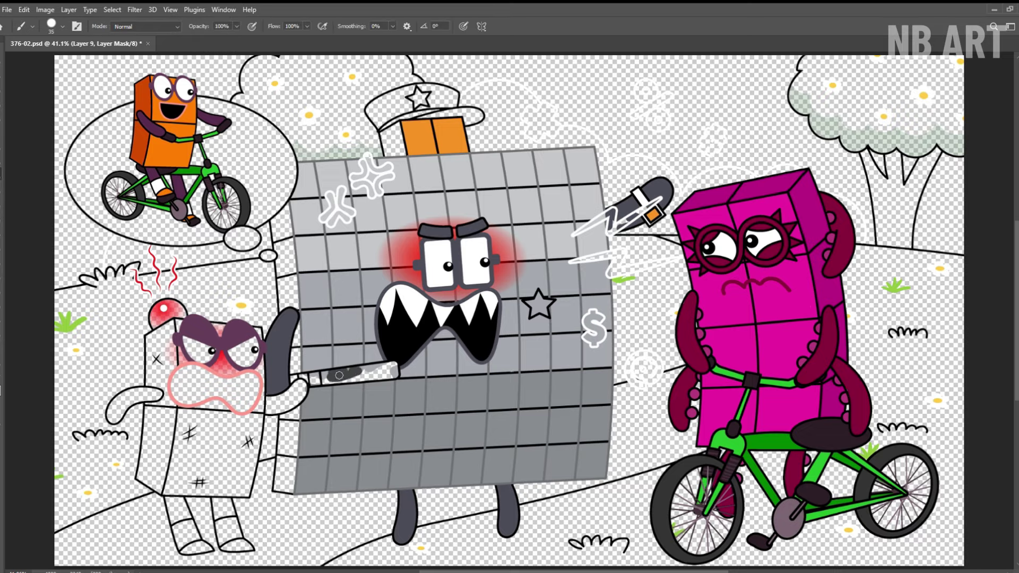
scroll(325, 378, "up", 4)
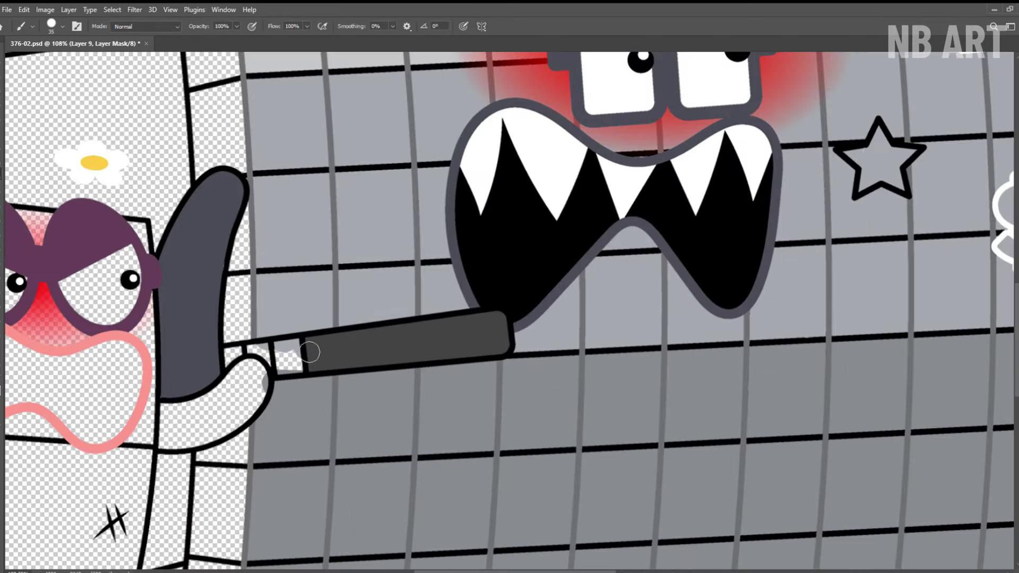
key("z")
left_click_drag(356, 231, 329, 231)
- Shade the grid character's side face on Layer 13 with darker grays matching the dark, medium and light row groups
key("b")
key("alt+bracketright")
key("alt+bracketright")
key("alt+bracketright")
key("alt+bracketright")
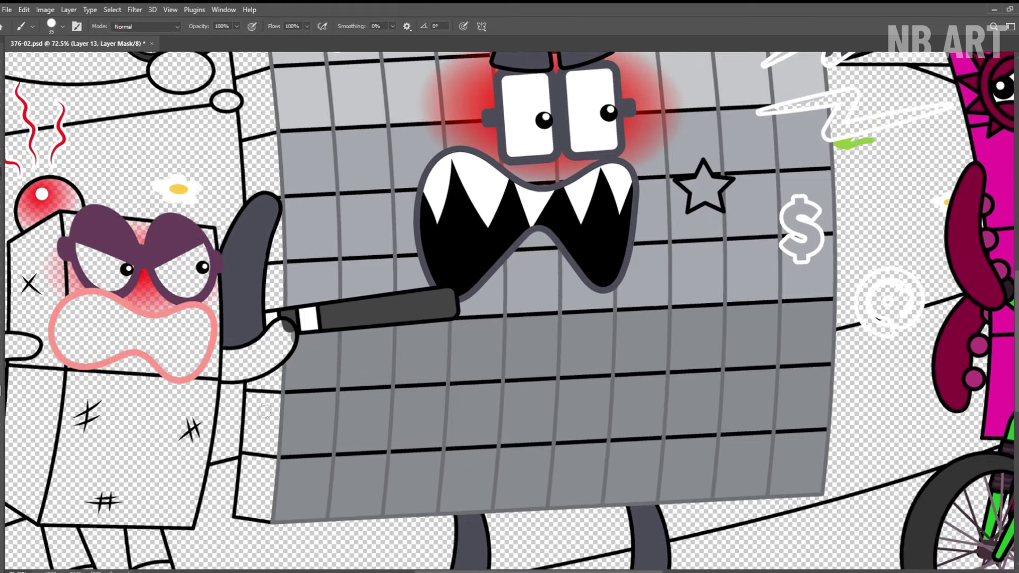
mouse_move(268, 379)
left_mouse_down()
mouse_move(255, 461)
mouse_move(267, 520)
mouse_move(249, 470)
left_mouse_up()
key("space")
left_click_drag(276, 305, 260, 460)
left_click_drag(260, 460, 269, 387)
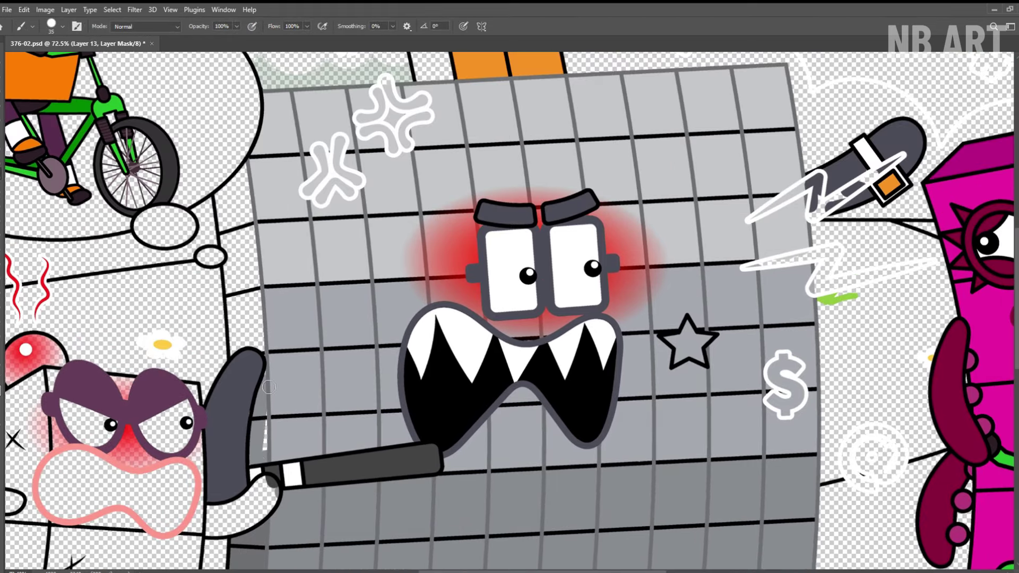
key("space")
left_click_drag(257, 344, 245, 494)
mouse_move(223, 348)
left_mouse_down()
mouse_move(239, 435)
mouse_move(227, 431)
left_mouse_up()
- Paint the side face of the small blocks under the cap dark orange
key("space")
left_click_drag(452, 172, 369, 295)
left_click_drag(369, 295, 392, 294)
left_click_drag(338, 298, 337, 336)
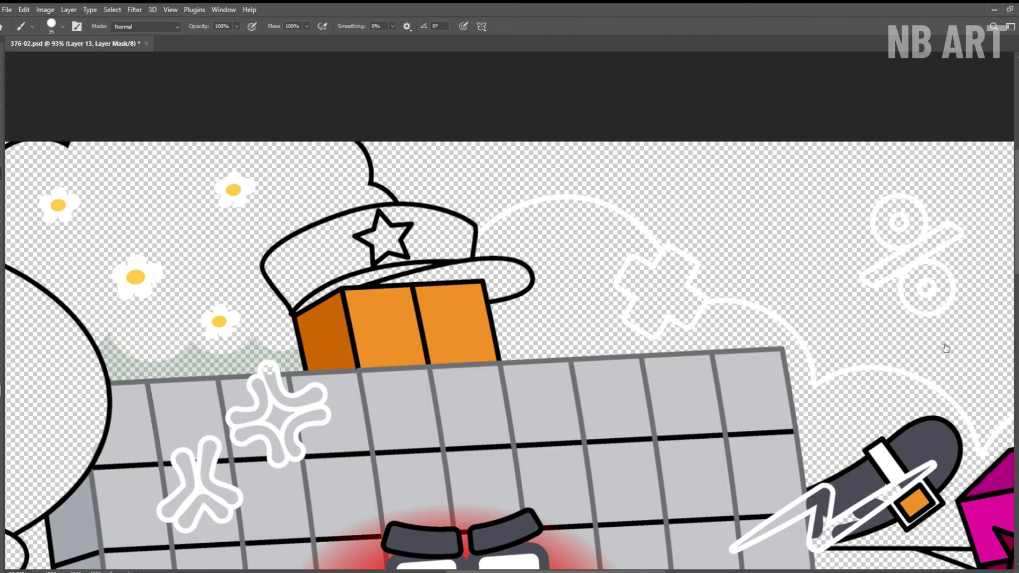
- Color the cap blue, its star and trim yellow, and its brim black
mouse_move(525, 273)
left_mouse_down()
mouse_move(448, 296)
mouse_move(395, 328)
left_mouse_up()
key("space")
mouse_move(246, 355)
left_mouse_down()
mouse_move(238, 334)
mouse_move(393, 269)
mouse_move(345, 298)
mouse_move(271, 301)
left_mouse_up()
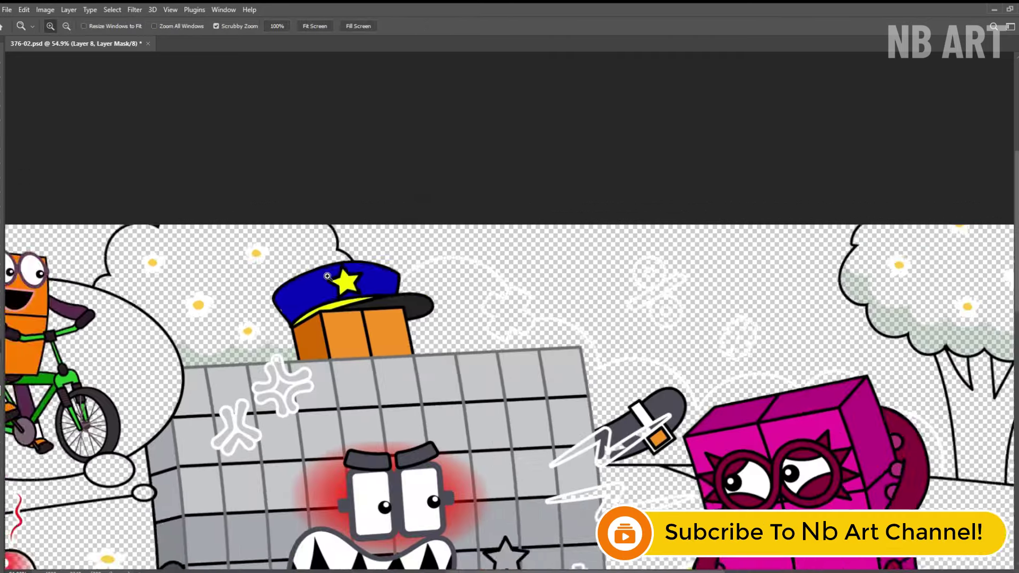
- Paint the star on the grid character's body yellow and the dollar and at signs red
scroll(434, 312, "up", 5)
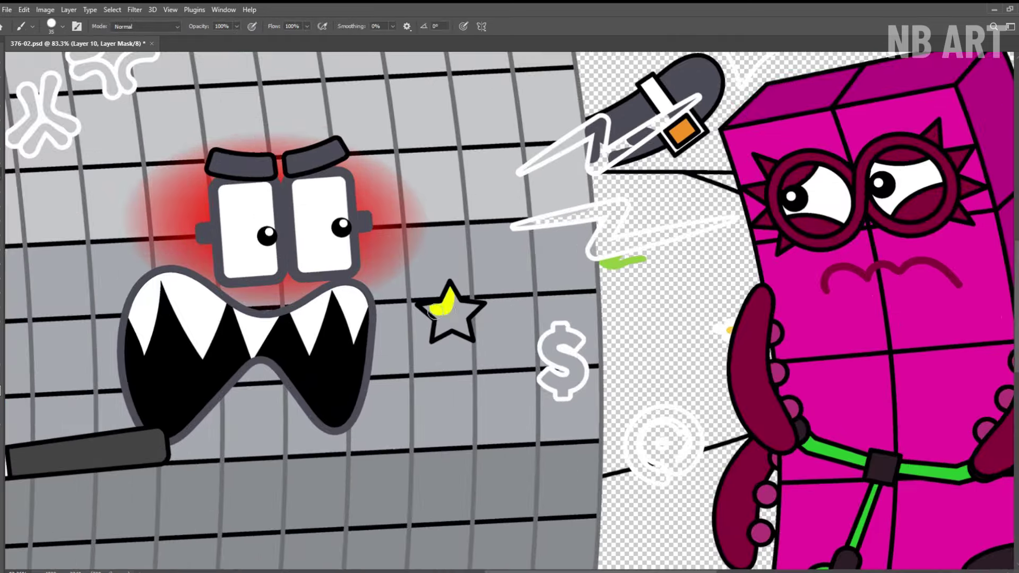
key("space")
left_click_drag(588, 340, 490, 330)
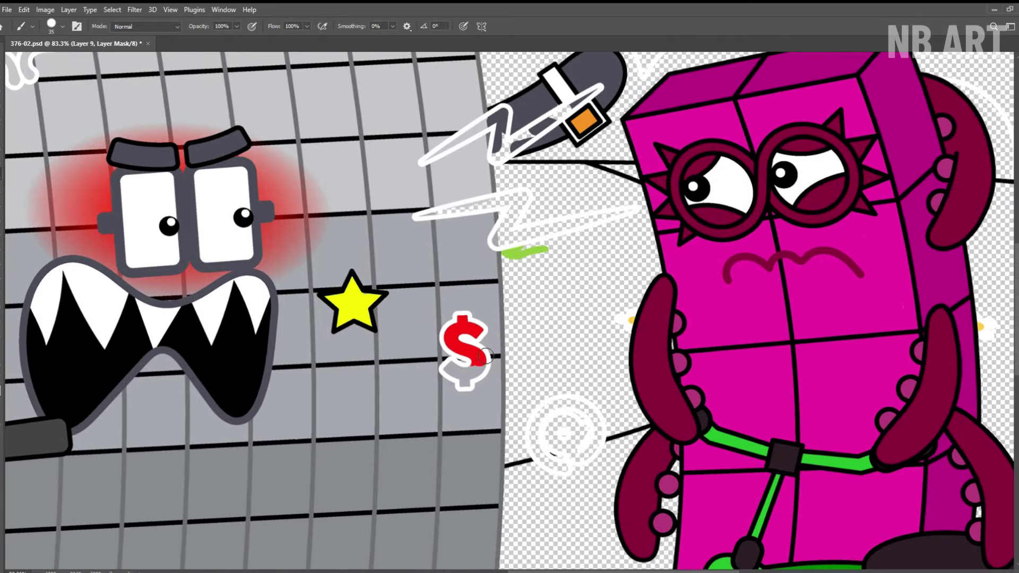
left_click_drag(555, 429, 607, 426)
left_click_drag(540, 435, 562, 465)
key("space")
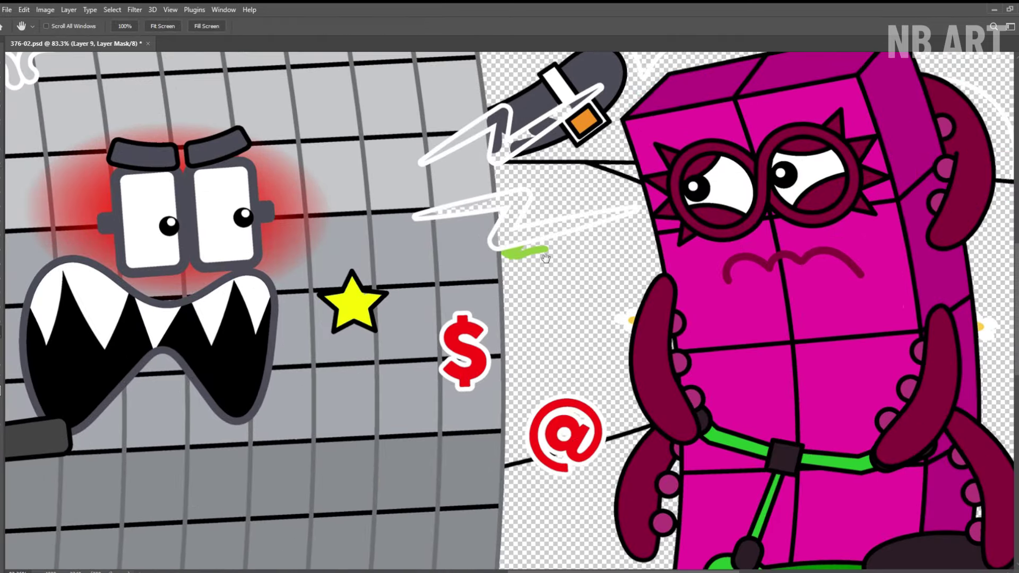
- Fill the two zigzag lightning bolts beside the raised arm with red
left_click_drag(545, 257, 496, 403)
mouse_move(376, 361)
left_mouse_down()
mouse_move(468, 345)
mouse_move(538, 375)
left_mouse_up()
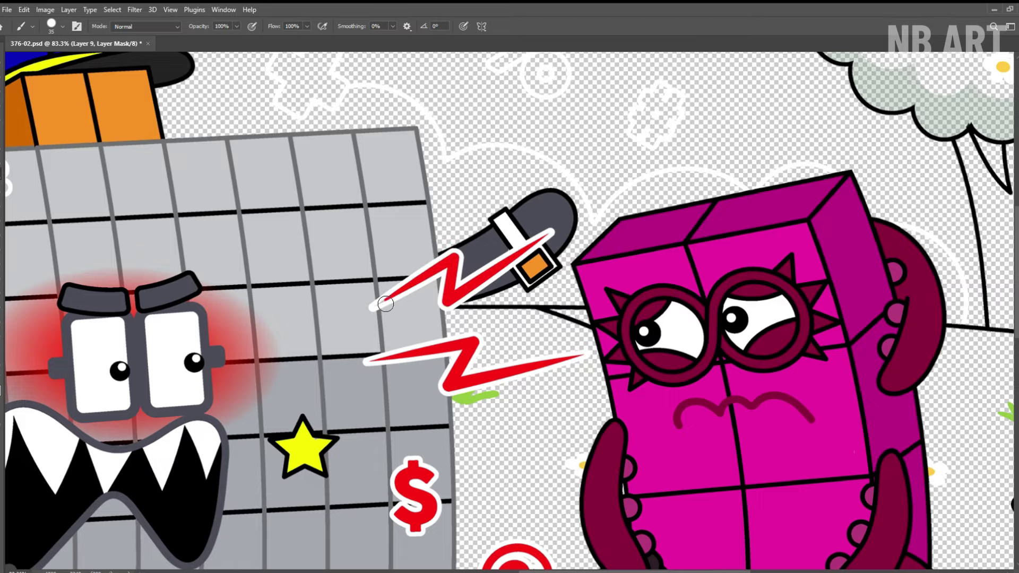
left_click_drag(385, 304, 376, 306)
- Fill the percent sign, the hash sign and the cross above the characters with red
key("space")
mouse_move(646, 104)
left_mouse_down()
mouse_move(470, 305)
mouse_move(491, 331)
left_mouse_up()
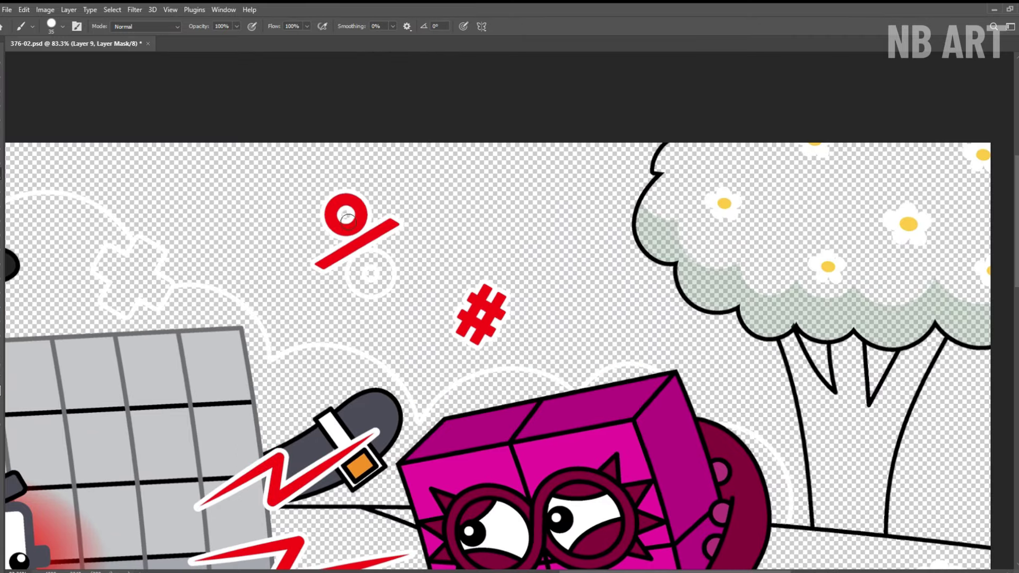
left_click_drag(373, 276, 381, 289)
key("space")
left_click_drag(232, 272, 576, 294)
left_click_drag(467, 273, 501, 319)
- Fill the two anger marks on the grid character's upper corner with red and save the document
key("space")
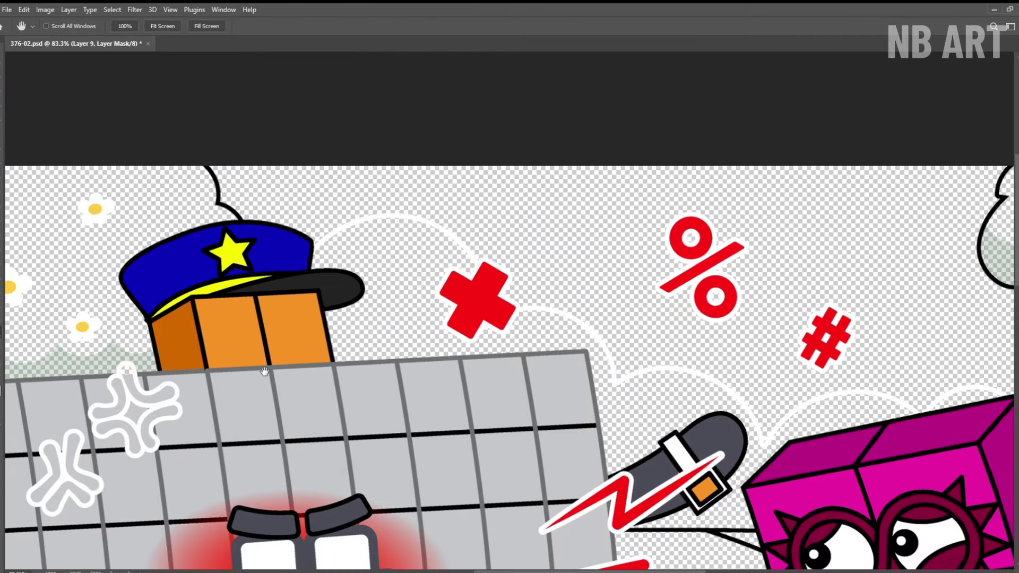
left_click_drag(268, 370, 532, 267)
left_click_drag(390, 267, 442, 292)
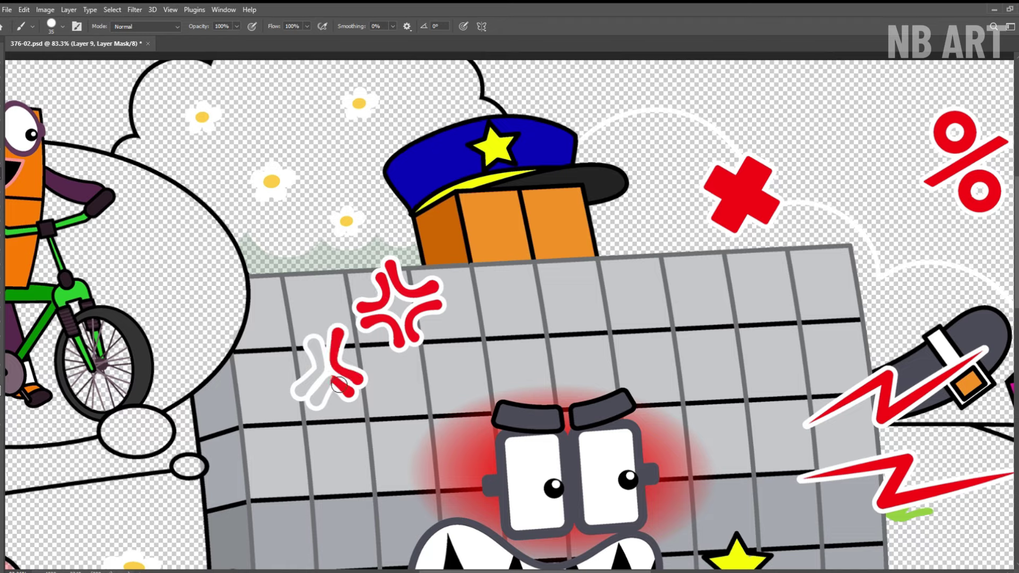
key("space")
scroll(359, 274, "down", 6)
left_click_drag(391, 329, 350, 265)
left_click(162, 26)
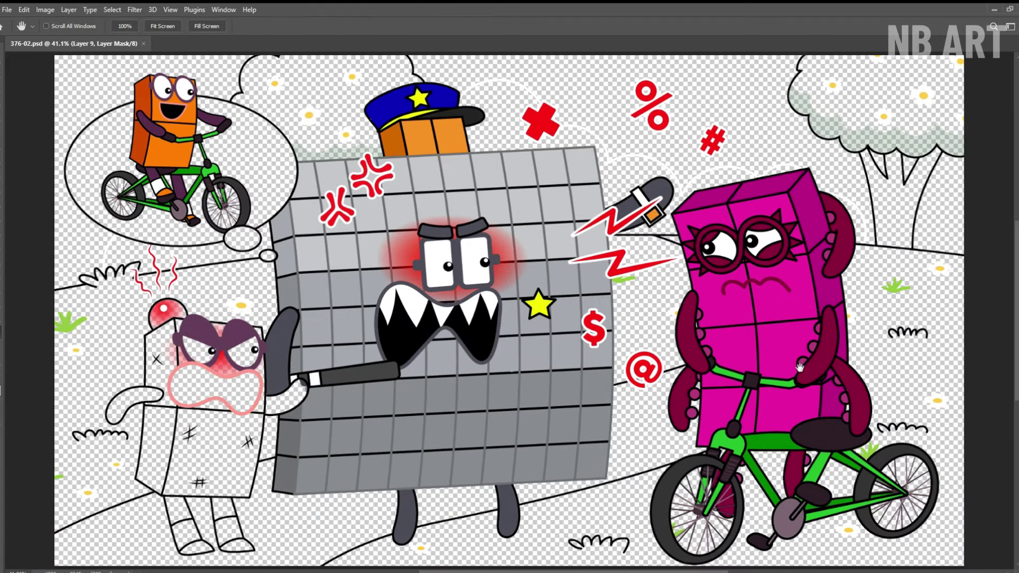
- Paint the thought bubble's interior around the bicycle rider and its two small trailing bubbles white
key("b")
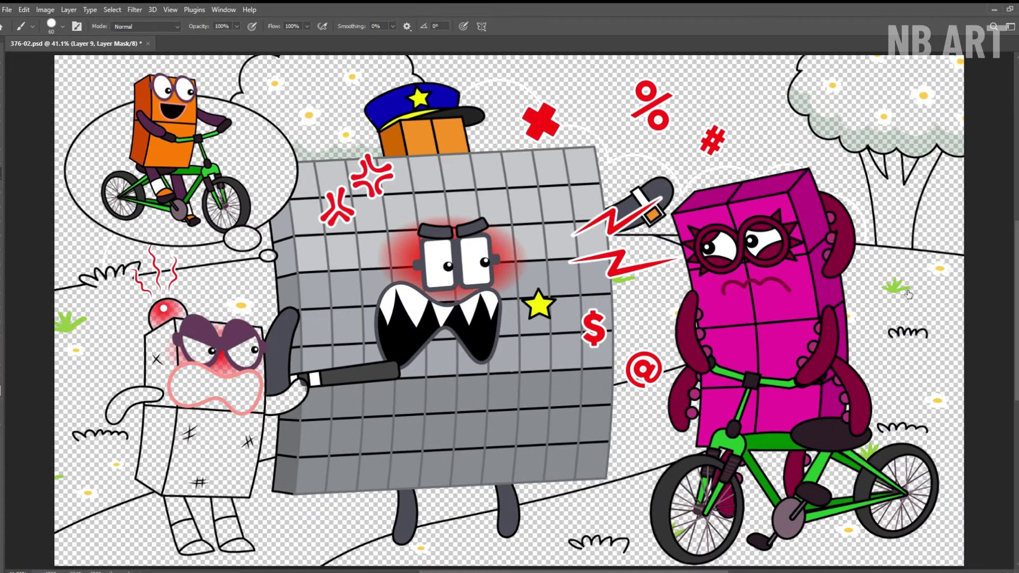
left_click_drag(126, 123, 119, 188)
mouse_move(215, 128)
left_mouse_down()
mouse_move(265, 188)
mouse_move(282, 175)
left_mouse_up()
key("ctrl+space")
left_click_drag(175, 138, 315, 241)
key("bracketleft")
key("bracketleft")
key("bracketleft")
left_click_drag(249, 202, 153, 312)
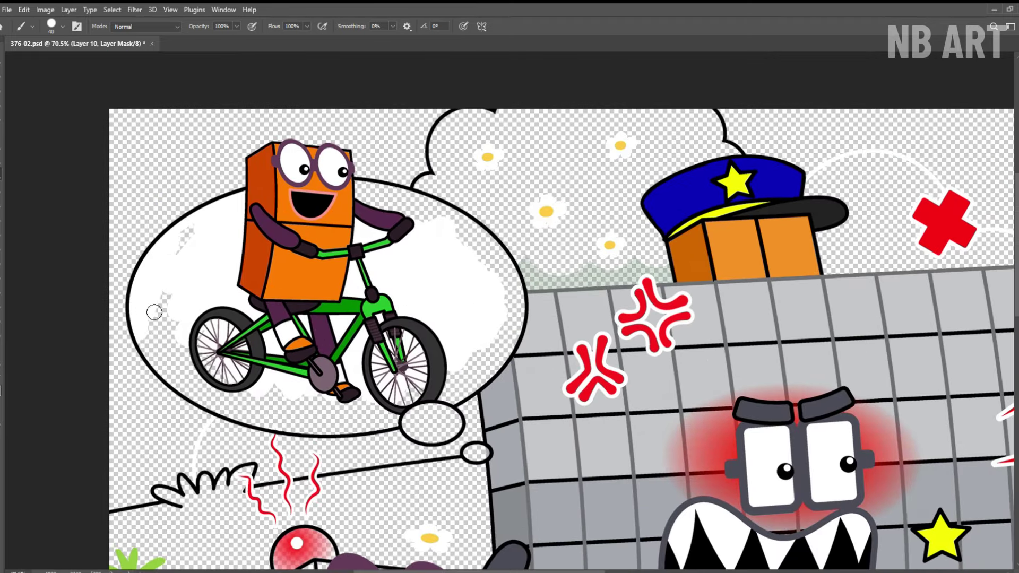
mouse_move(175, 361)
left_mouse_down()
mouse_move(228, 393)
mouse_move(334, 424)
mouse_move(314, 407)
left_mouse_up()
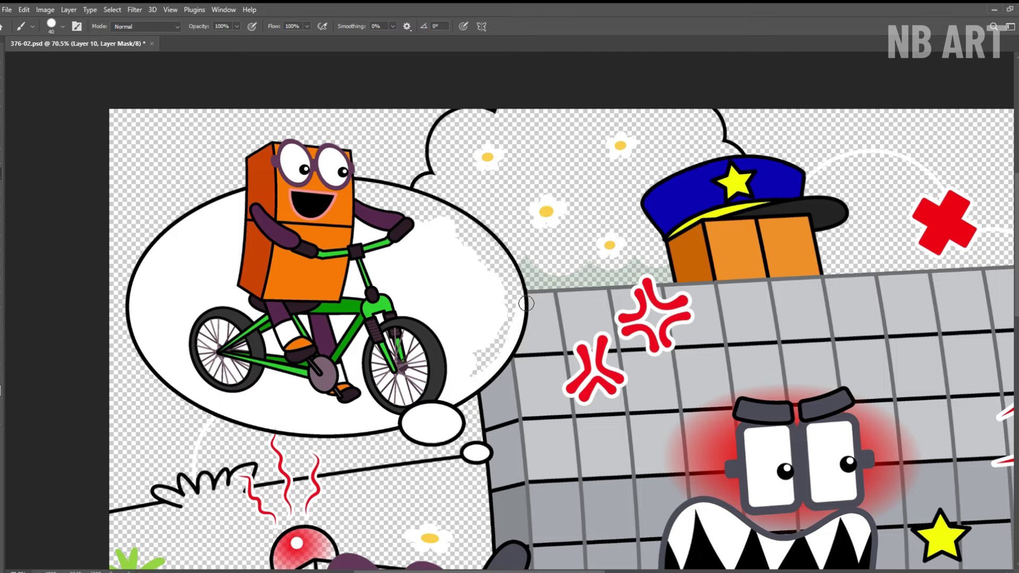
- Fill the remaining gaps along the thought bubble's edge nearest the grid character with white and save the document
left_click_drag(526, 302, 374, 213)
mouse_move(505, 340)
left_mouse_down()
mouse_move(472, 371)
mouse_move(339, 366)
left_mouse_up()
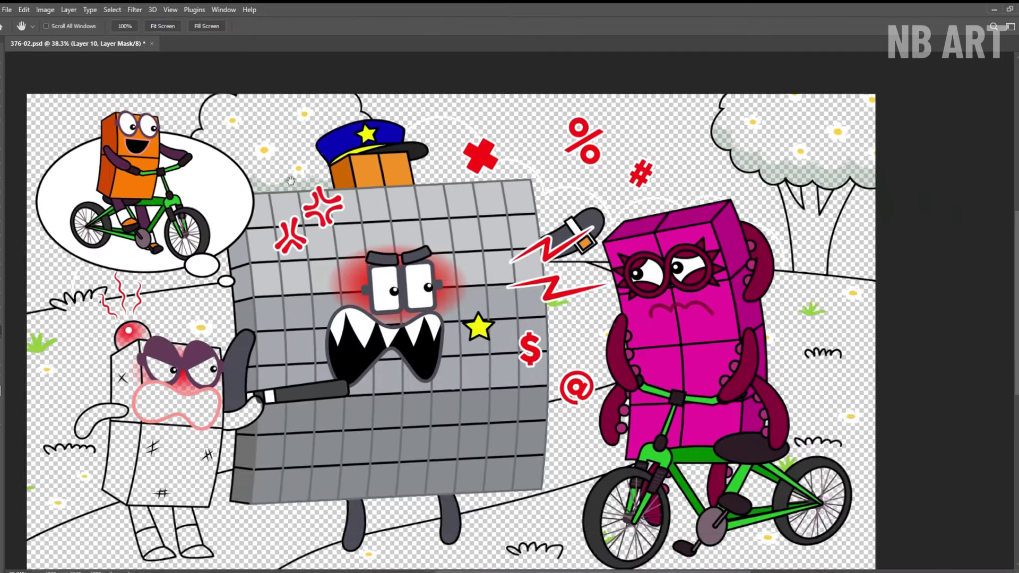
left_click(162, 26)
key("ctrl+s")
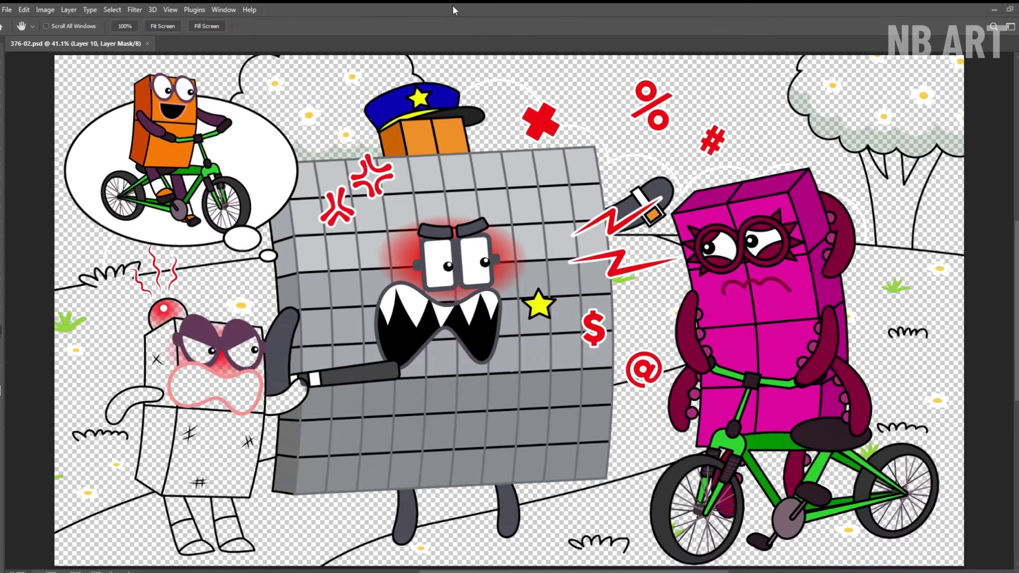
- Paint the front face of the angry character with the purple glasses bright orange on Layer 7's mask
mouse_move(197, 347)
left_mouse_down()
mouse_move(241, 477)
mouse_move(191, 462)
mouse_move(239, 461)
left_mouse_up()
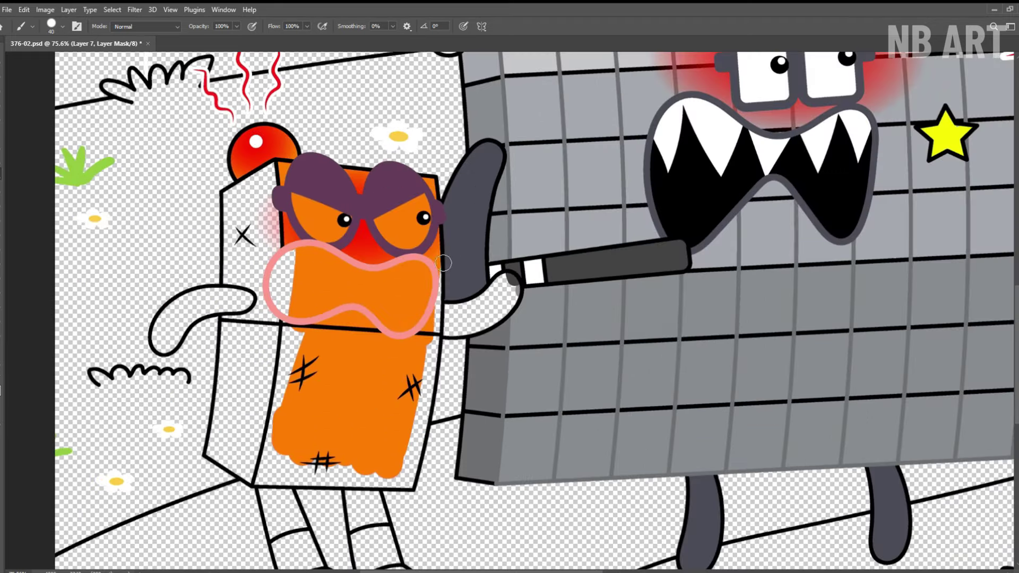
mouse_move(424, 423)
left_mouse_down()
mouse_move(382, 490)
mouse_move(262, 483)
left_mouse_up()
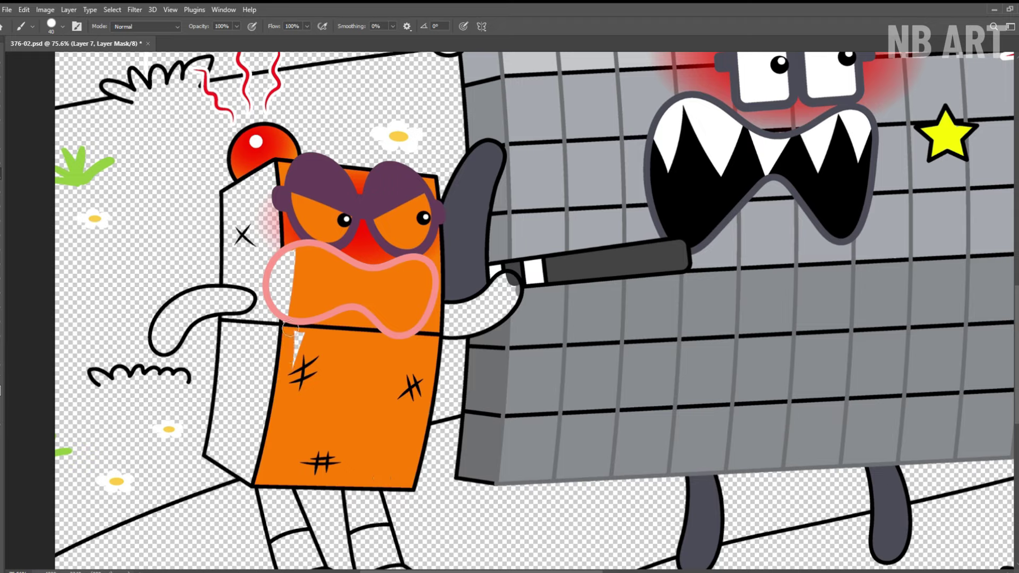
left_click_drag(290, 328, 291, 312)
- Fill the angry orange character's eyes with white using a smaller brush
key("z")
left_click_drag(412, 177, 441, 176)
key("b")
key("alt+bracketleft")
key("bracketleft")
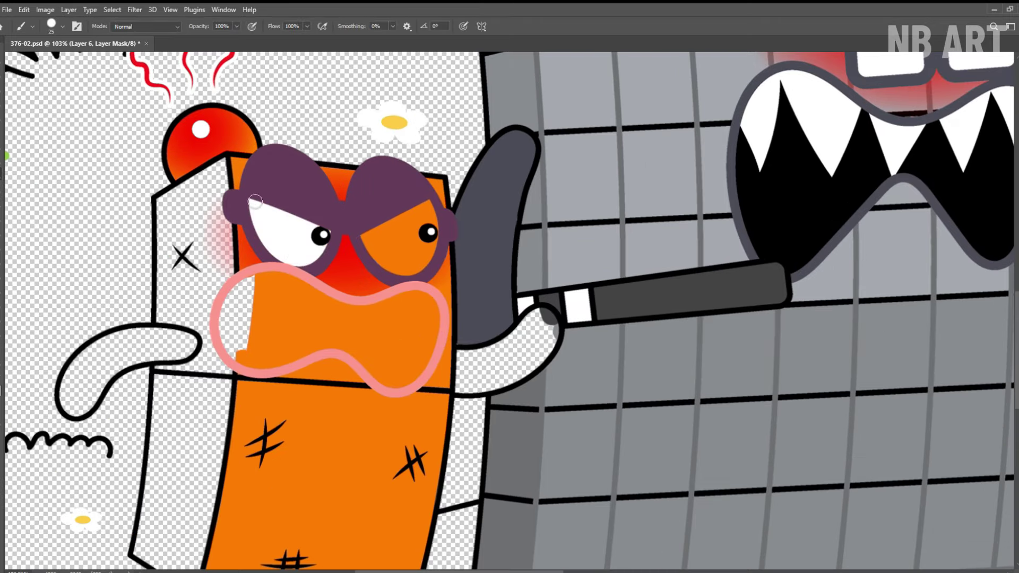
mouse_move(366, 232)
left_mouse_down()
mouse_move(409, 266)
mouse_move(379, 241)
left_mouse_up()
- Fill the angry orange character's open mouth with black and save the document
key("space")
mouse_move(268, 296)
left_mouse_down()
mouse_move(359, 275)
mouse_move(484, 282)
left_mouse_up()
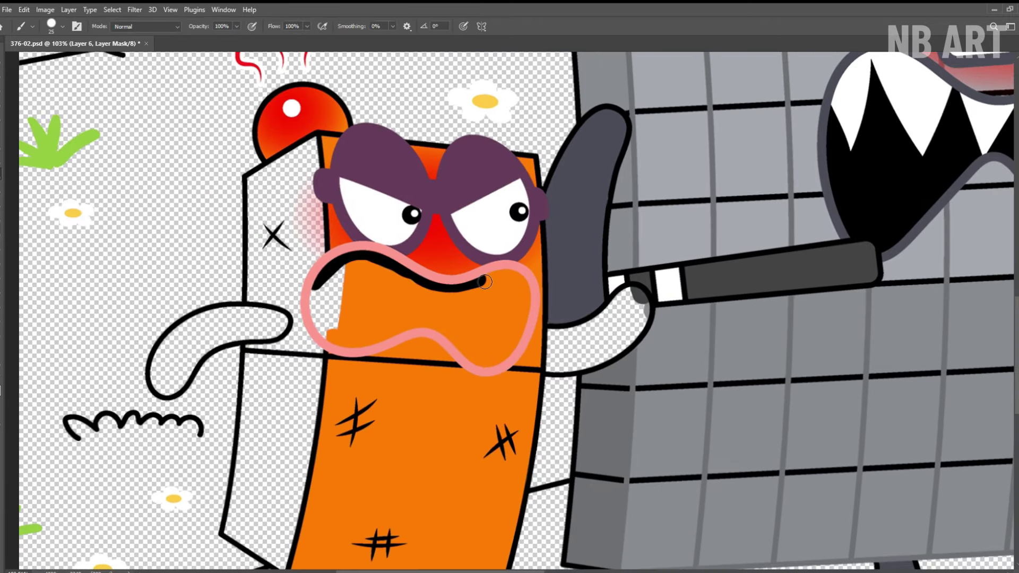
mouse_move(465, 357)
left_mouse_down()
mouse_move(325, 309)
mouse_move(355, 294)
mouse_move(438, 309)
mouse_move(457, 346)
mouse_move(504, 313)
left_mouse_up()
key("space")
mouse_move(355, 325)
left_mouse_down()
mouse_move(480, 293)
mouse_move(324, 332)
left_mouse_up()
key("z")
key("ctrl+0")
key("ctrl+s")
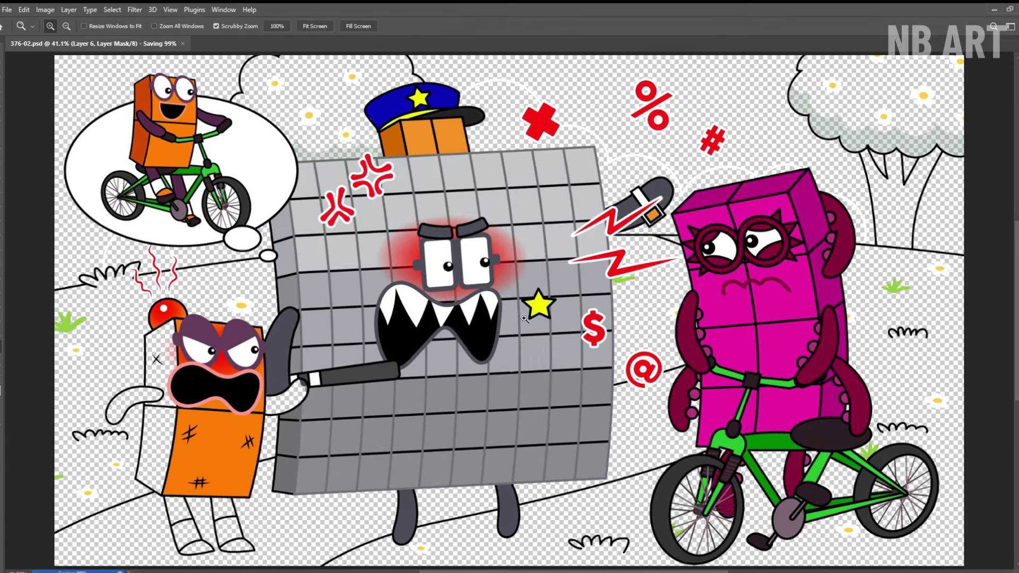
- Paint both arms of the angry orange character dark purple
key("b")
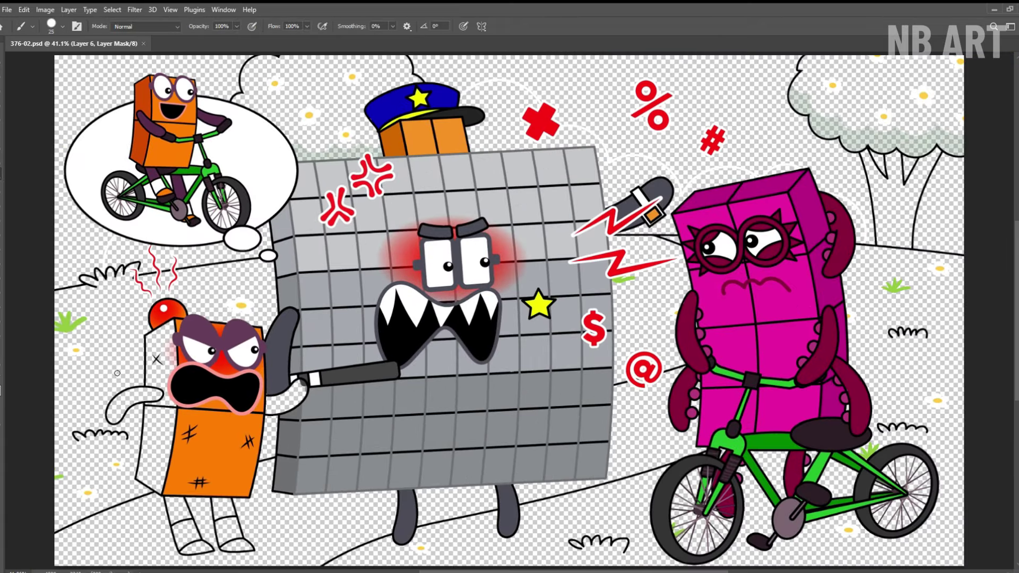
scroll(150, 393, "up", 5)
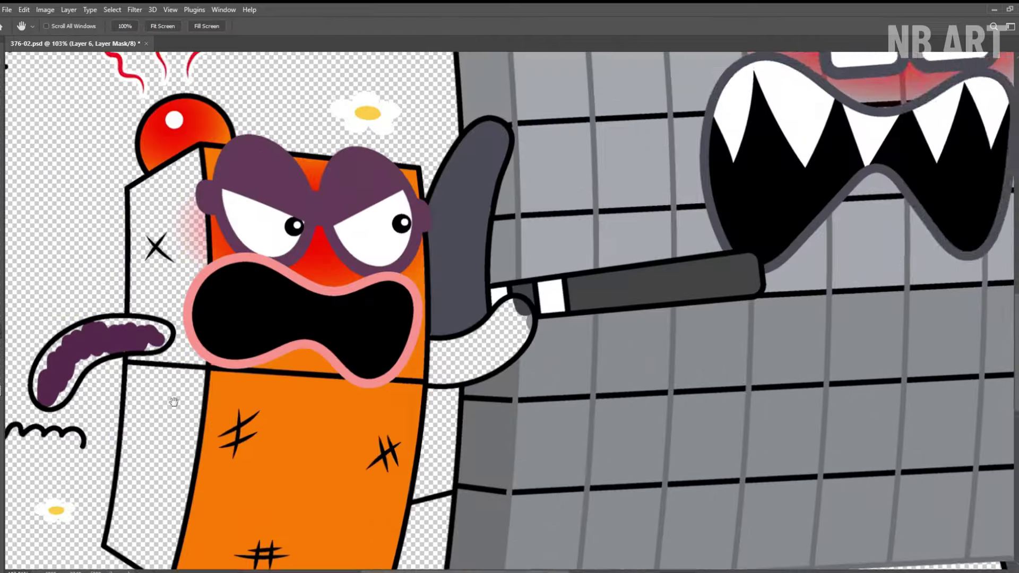
left_click(154, 390)
left_click_drag(187, 372, 225, 337)
key("space")
left_click_drag(430, 283, 247, 233)
mouse_move(374, 279)
left_mouse_down()
mouse_move(446, 239)
mouse_move(374, 306)
mouse_move(406, 284)
left_mouse_up()
- Paint the angry orange character's legs dark purple, its socks white and its shoes orange
key("space")
mouse_move(279, 404)
left_mouse_down()
mouse_move(391, 237)
mouse_move(413, 221)
left_mouse_up()
left_click_drag(254, 342, 294, 392)
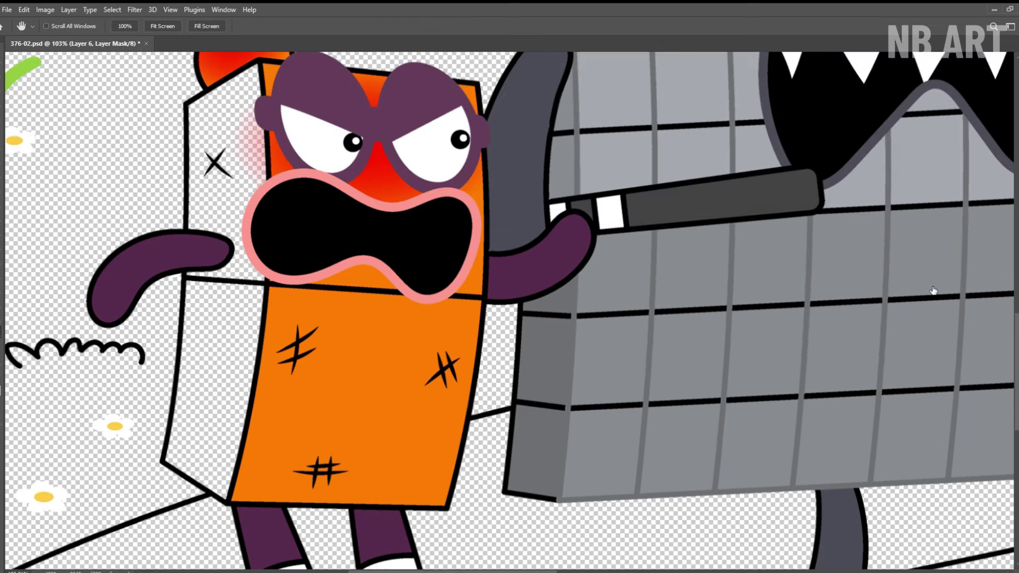
- Paint the angry orange character's side face dark orange on Layer 8's mask and save the document
mouse_move(223, 493)
left_mouse_down()
mouse_move(194, 472)
mouse_move(213, 371)
mouse_move(252, 351)
mouse_move(207, 159)
mouse_move(238, 111)
mouse_move(260, 122)
mouse_move(256, 278)
left_mouse_up()
key("space")
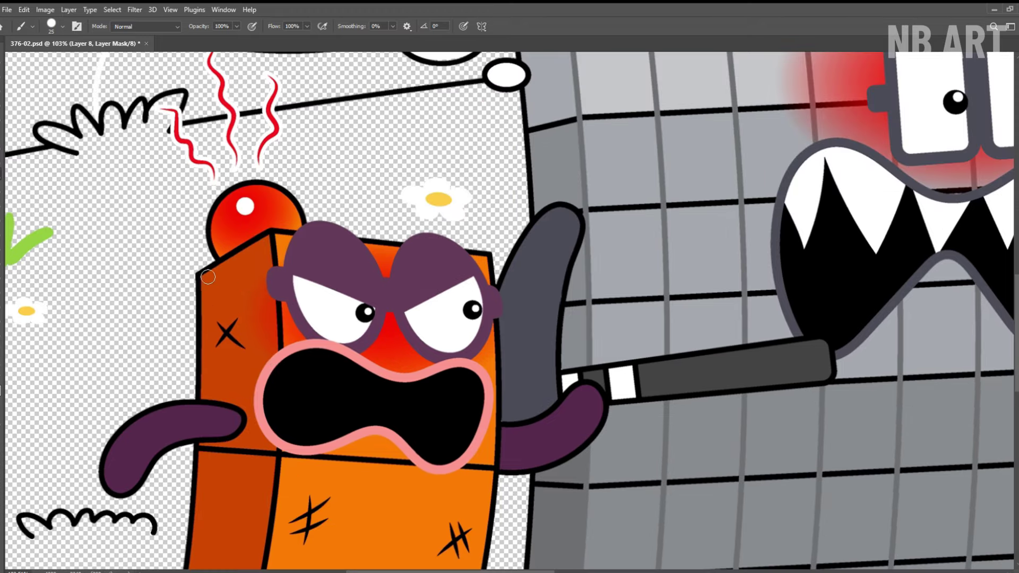
key("z")
left_click(314, 25)
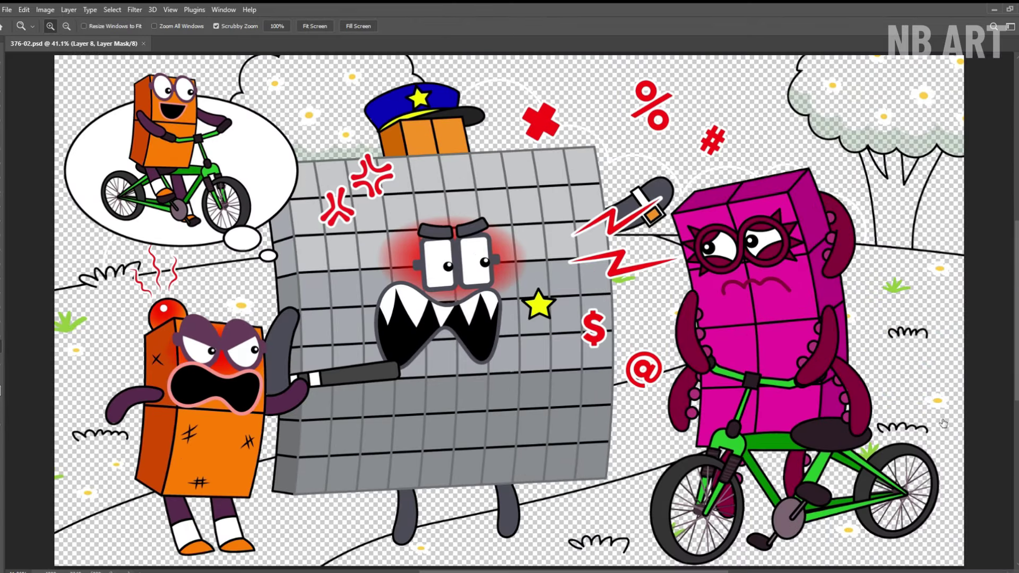
- Paint the tree canopy behind the thought bubble and the cap green on Layer 17's mask
key("b")
mouse_move(260, 100)
left_mouse_down()
mouse_move(329, 107)
mouse_move(372, 93)
mouse_move(315, 196)
left_mouse_up()
scroll(351, 87, "up", 4)
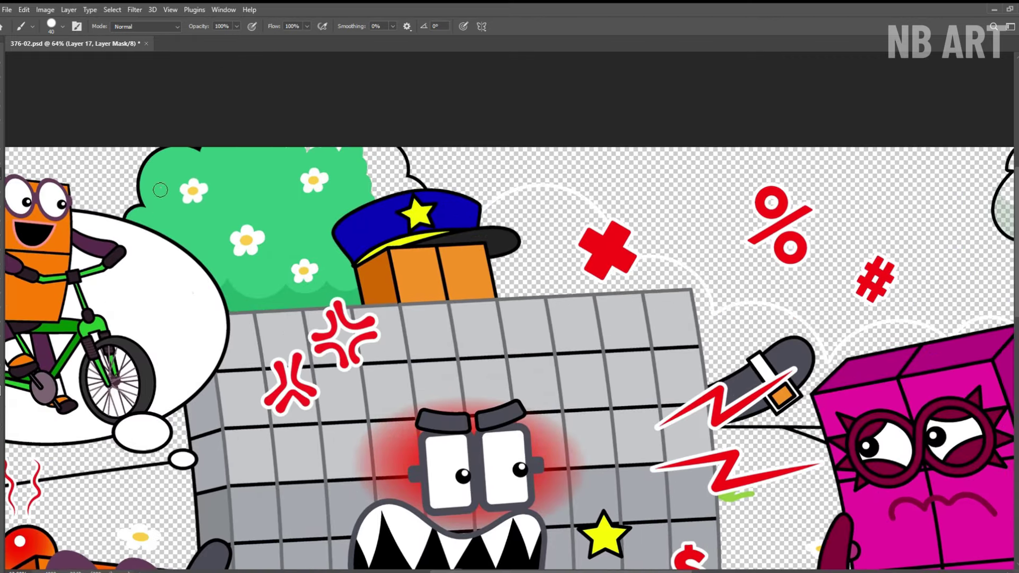
- Paint the canopy of the tree beyond the magenta character green
scroll(370, 159, "right", 10)
left_click_drag(335, 181, 306, 230)
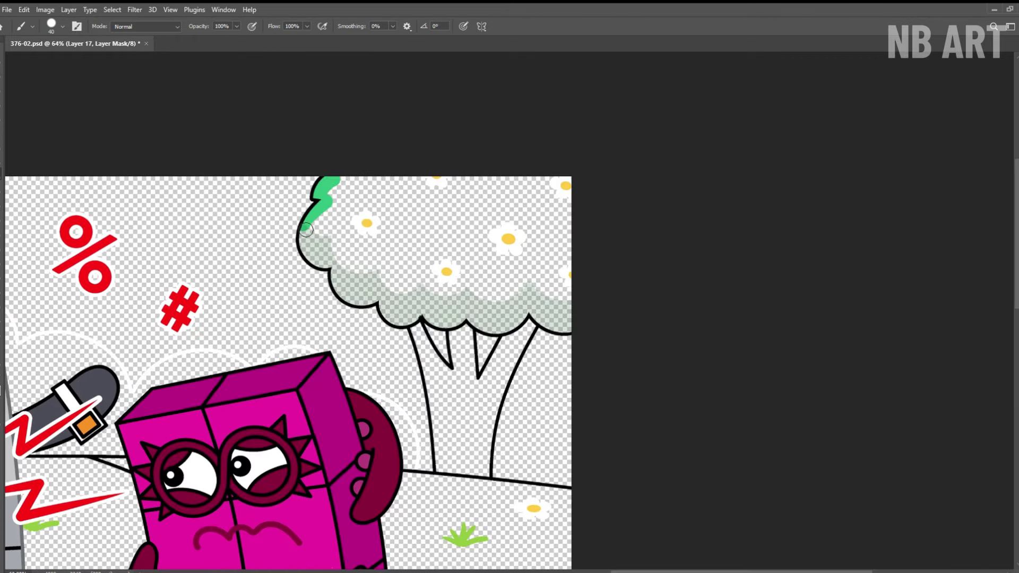
left_click_drag(353, 276, 332, 193)
scroll(469, 207, "up", 3)
mouse_move(353, 309)
left_mouse_down()
mouse_move(357, 348)
mouse_move(374, 358)
mouse_move(377, 284)
mouse_move(432, 250)
mouse_move(467, 345)
mouse_move(470, 213)
mouse_move(474, 338)
left_mouse_up()
- Paint the trunk and branches of the tree beyond the magenta character light brown
mouse_move(510, 382)
left_mouse_down()
mouse_move(492, 333)
mouse_move(526, 227)
mouse_move(572, 246)
mouse_move(573, 292)
mouse_move(553, 287)
mouse_move(576, 368)
mouse_move(618, 332)
mouse_move(576, 357)
mouse_move(610, 305)
mouse_move(482, 230)
mouse_move(530, 206)
mouse_move(452, 325)
mouse_move(467, 345)
mouse_move(444, 228)
left_mouse_up()
key("bracketleft")
key("bracketleft")
left_click_drag(419, 323, 425, 212)
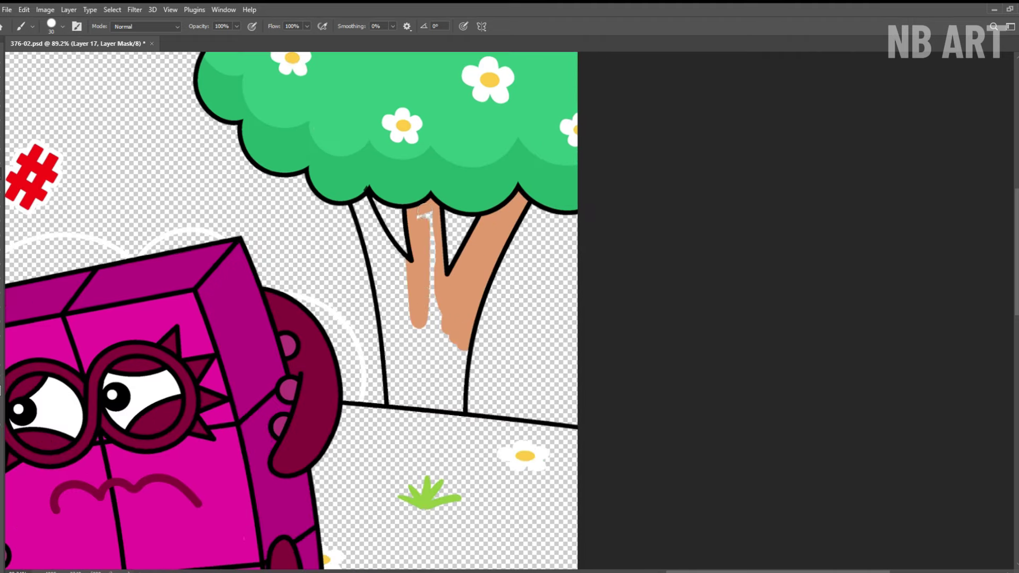
left_click_drag(362, 207, 413, 351)
left_click_drag(444, 408, 403, 361)
- Paint the clouds around the top of the magenta character white on Layer 18's mask
key("z")
left_click_drag(455, 319, 371, 314)
left_click_drag(233, 308, 313, 308)
left_click(914, 415)
key("b")
left_click_drag(625, 316, 667, 380)
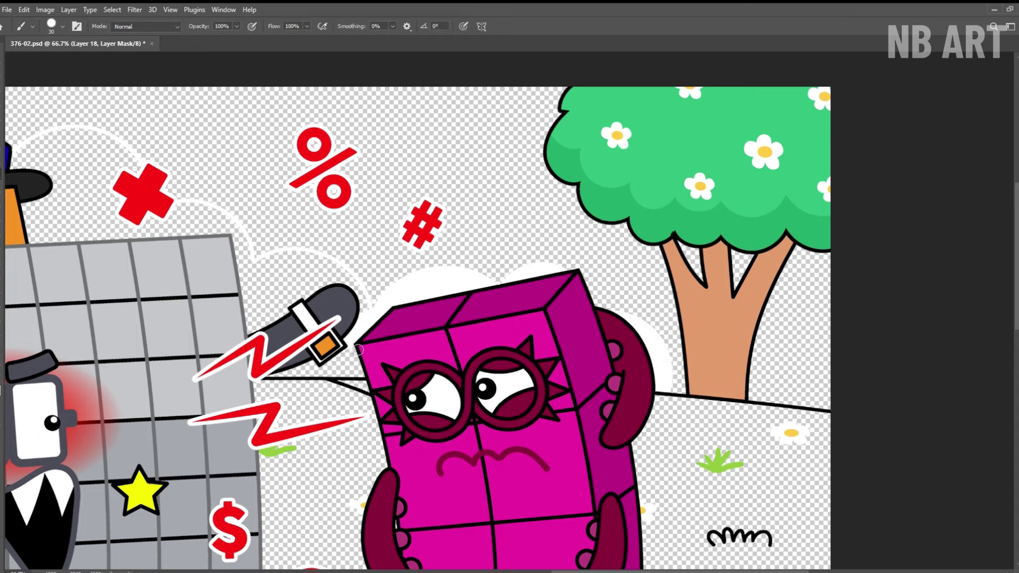
- Fill the clouds between the magenta character and the police cap with white, using a 40 px brush
left_click_drag(358, 350, 318, 374)
key("space")
left_click_drag(245, 321, 508, 391)
key("]")
mouse_move(562, 367)
left_mouse_down()
mouse_move(515, 365)
mouse_move(468, 296)
left_mouse_up()
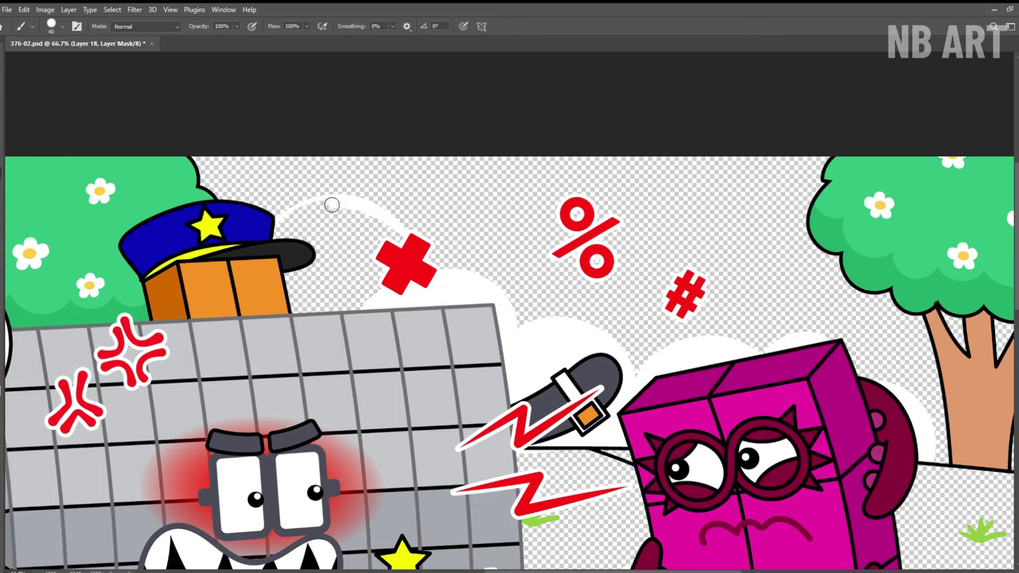
mouse_move(332, 204)
left_mouse_down()
mouse_move(382, 249)
mouse_move(314, 296)
left_mouse_up()
- Paint the cloud below the thought bubble white
key("space")
mouse_move(126, 352)
left_mouse_down()
mouse_move(510, 343)
mouse_move(710, 321)
left_mouse_up()
mouse_move(302, 423)
left_mouse_down()
mouse_move(285, 465)
mouse_move(332, 475)
mouse_move(453, 447)
mouse_move(547, 405)
left_mouse_up()
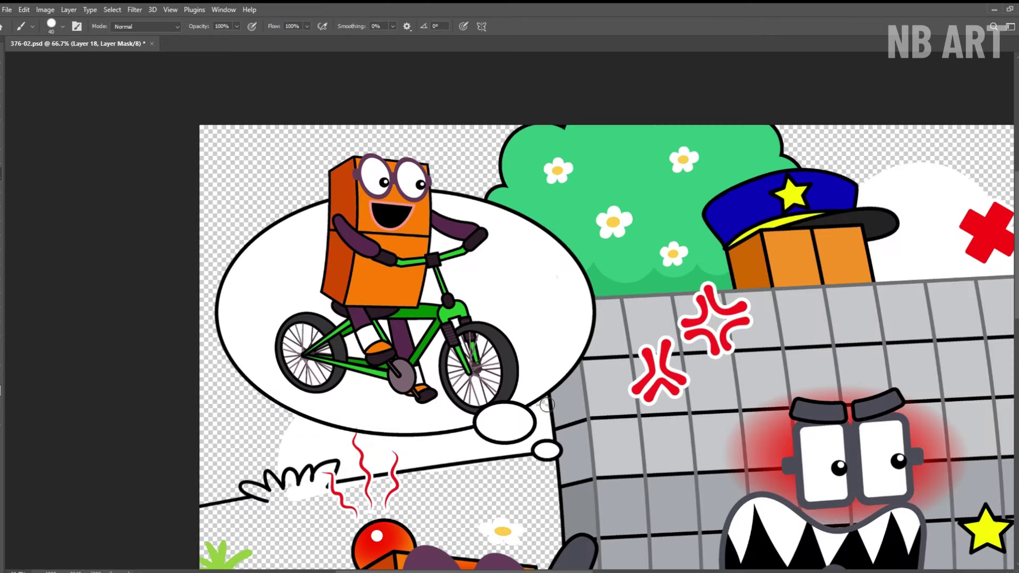
- Block in the path under the angry orange character with pale yellow on Layer 15's mask, using a 60 px brush
key("ctrl+space")
left_click_drag(458, 239, 202, 152)
key("space")
left_click(171, 26)
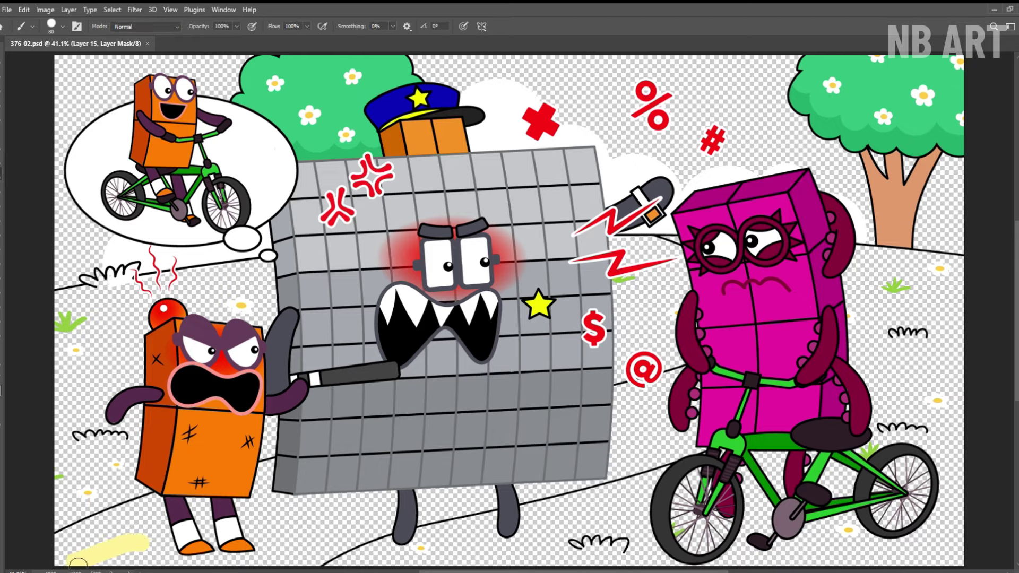
mouse_move(78, 565)
left_mouse_down()
mouse_move(280, 519)
mouse_move(327, 537)
mouse_move(372, 504)
left_mouse_up()
- Fill the pale yellow path out to its outlines beneath the orange and gray characters with a smaller brush
key("ctrl+space")
key("space")
left_click_drag(274, 537, 426, 446)
key("bracketleft")
key("bracketleft")
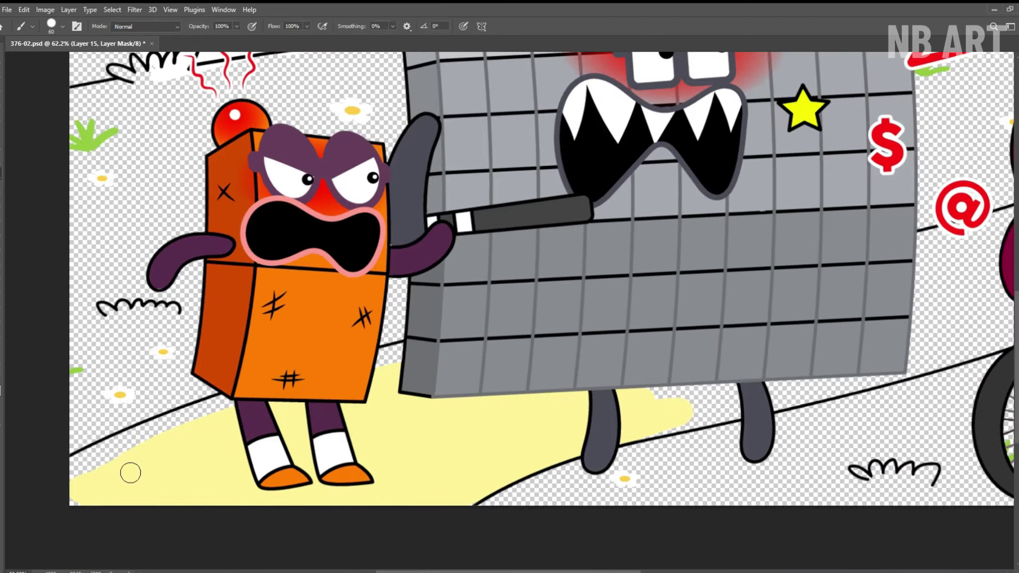
key("bracketleft")
left_click_drag(80, 453, 172, 427)
left_click_drag(472, 505, 625, 404)
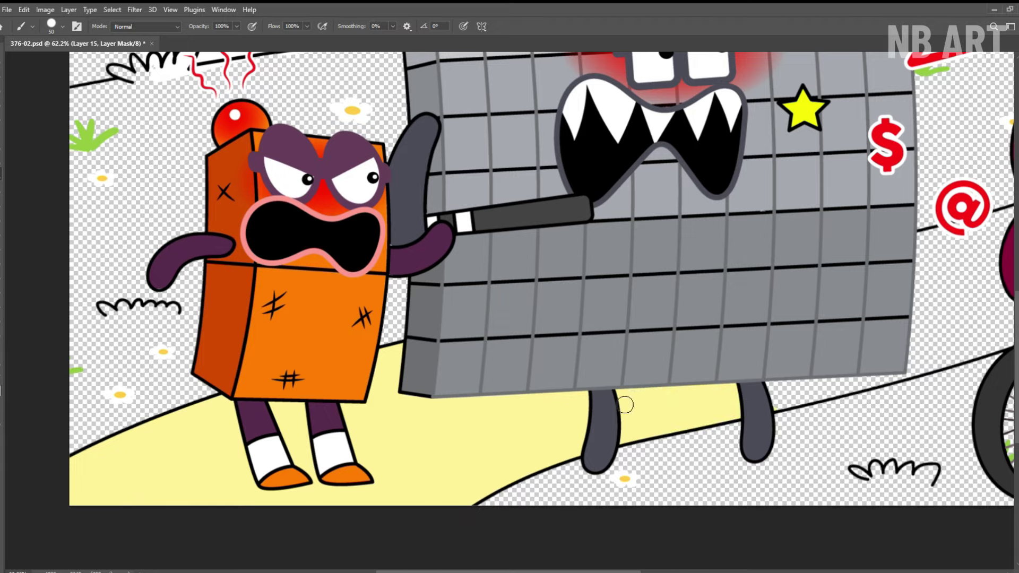
- Paint the rest of the path between the gray character and the magenta character's bicycle pale yellow, including its distant stretch
key("space")
mouse_move(695, 342)
left_mouse_down()
mouse_move(196, 432)
mouse_move(136, 454)
left_mouse_up()
mouse_move(180, 512)
left_mouse_down()
mouse_move(231, 512)
mouse_move(316, 479)
mouse_move(473, 373)
mouse_move(446, 322)
left_mouse_up()
key("space")
mouse_move(759, 299)
left_mouse_down()
mouse_move(700, 400)
mouse_move(750, 401)
left_mouse_up()
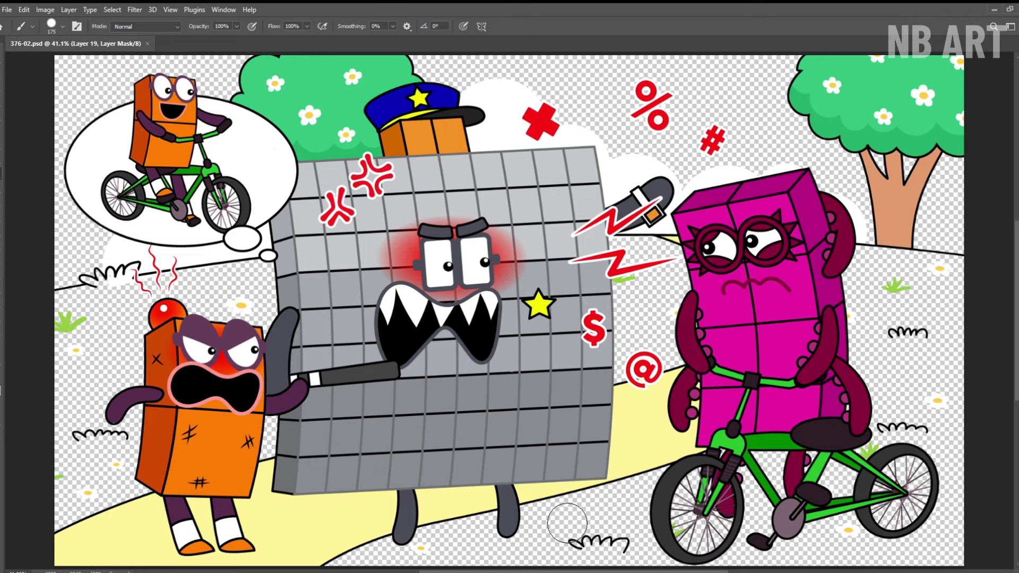
- Paint the sky cyan and the grassy hills green through their layer masks with a 175 px brush
mouse_move(101, 287)
left_mouse_down()
mouse_move(85, 222)
mouse_move(175, 90)
mouse_move(531, 80)
mouse_move(865, 118)
mouse_move(679, 159)
mouse_move(891, 228)
mouse_move(955, 215)
left_mouse_up()
mouse_move(854, 260)
left_mouse_down()
mouse_move(949, 530)
mouse_move(769, 472)
mouse_move(956, 501)
mouse_move(690, 541)
mouse_move(515, 302)
mouse_move(159, 338)
mouse_move(95, 477)
mouse_move(132, 493)
left_mouse_up()
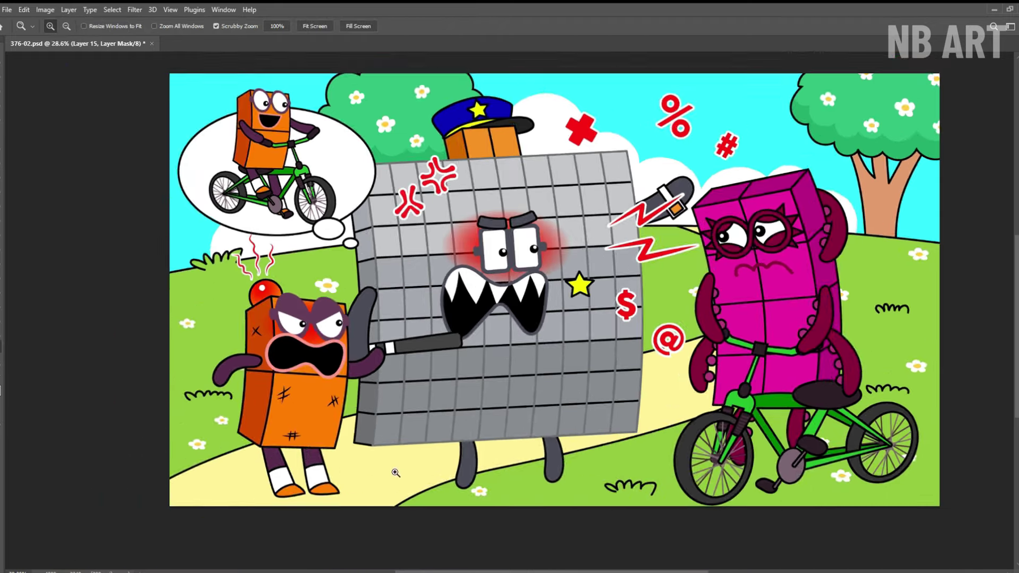
- Paint darker yellow shading streaks along the path on Layer 14's mask with a 175 px brush
scroll(933, 356, "up", 2)
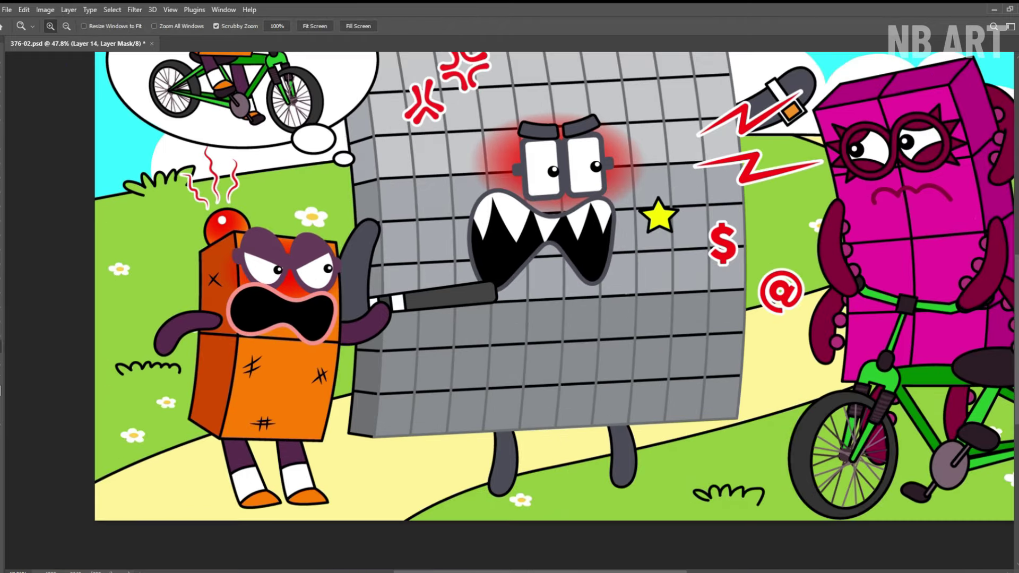
key("b")
mouse_move(101, 491)
left_mouse_down()
mouse_move(421, 471)
mouse_move(765, 351)
mouse_move(785, 334)
left_mouse_up()
left_click_drag(803, 147, 334, 300)
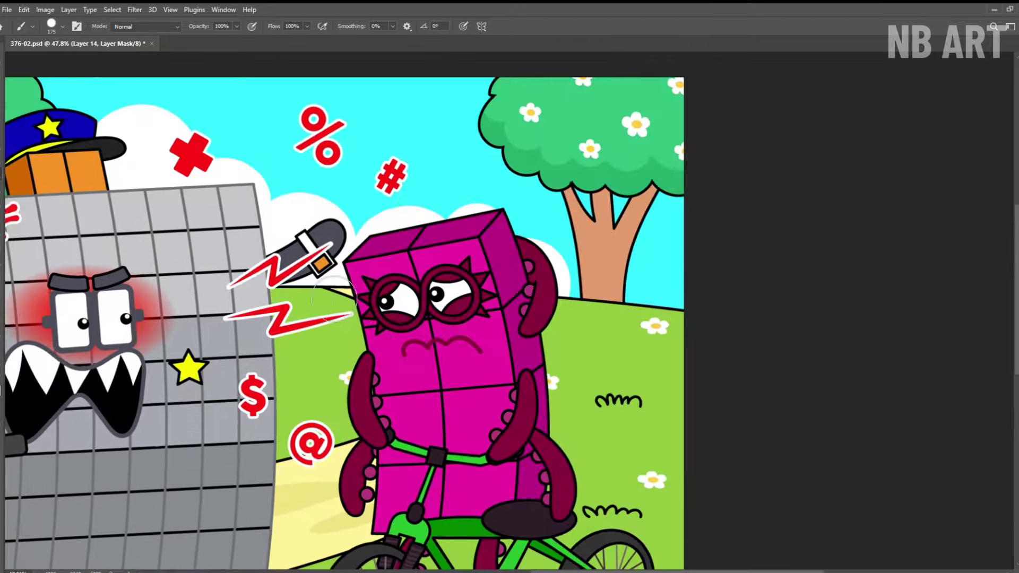
- Paint the dark ground shadows under the gray character and the bicycle on the Ellipse 1 copy 2 mask
scroll(332, 300, "down", 2)
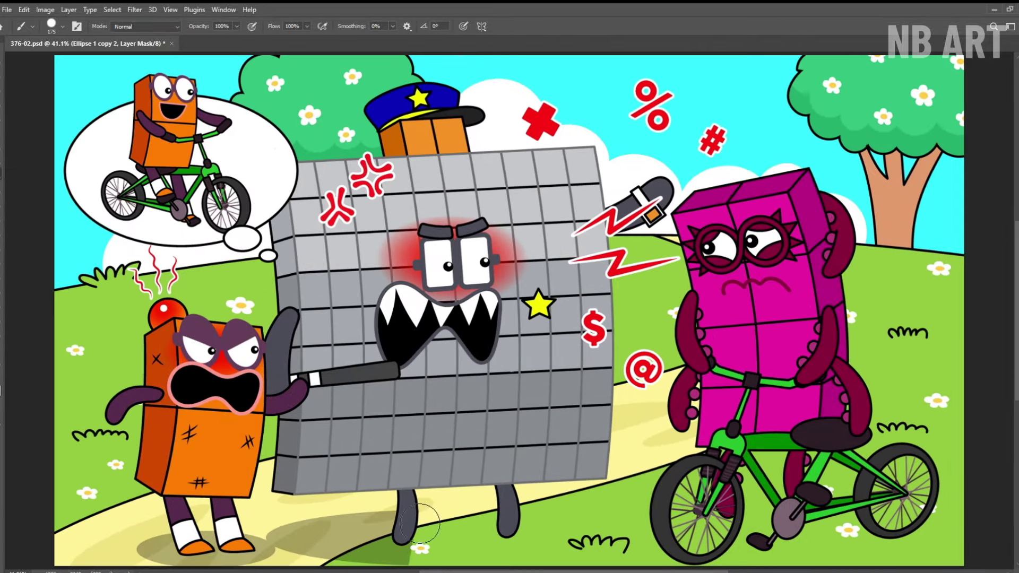
mouse_move(419, 523)
left_mouse_down()
mouse_move(584, 541)
mouse_move(753, 510)
left_mouse_up()
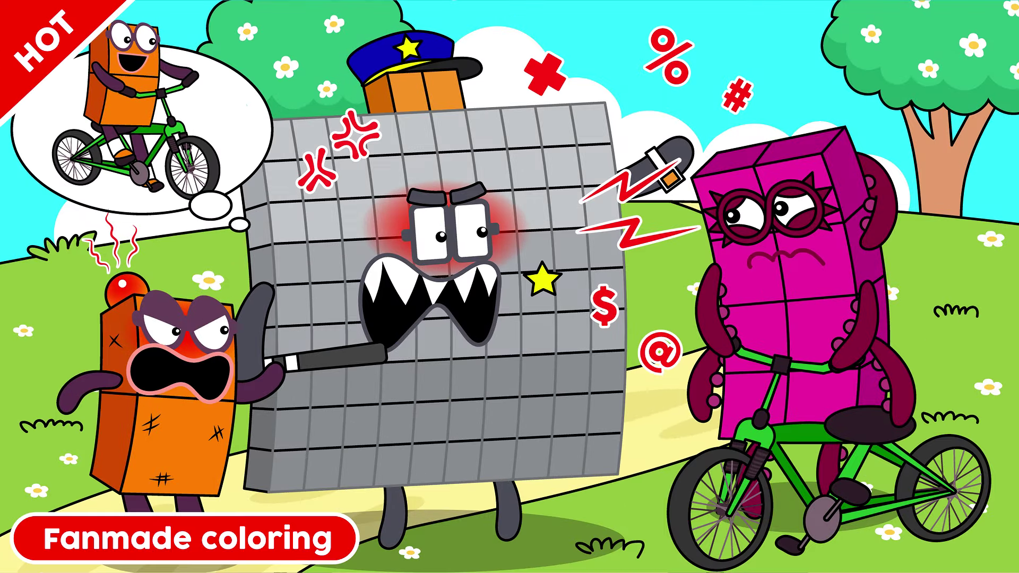